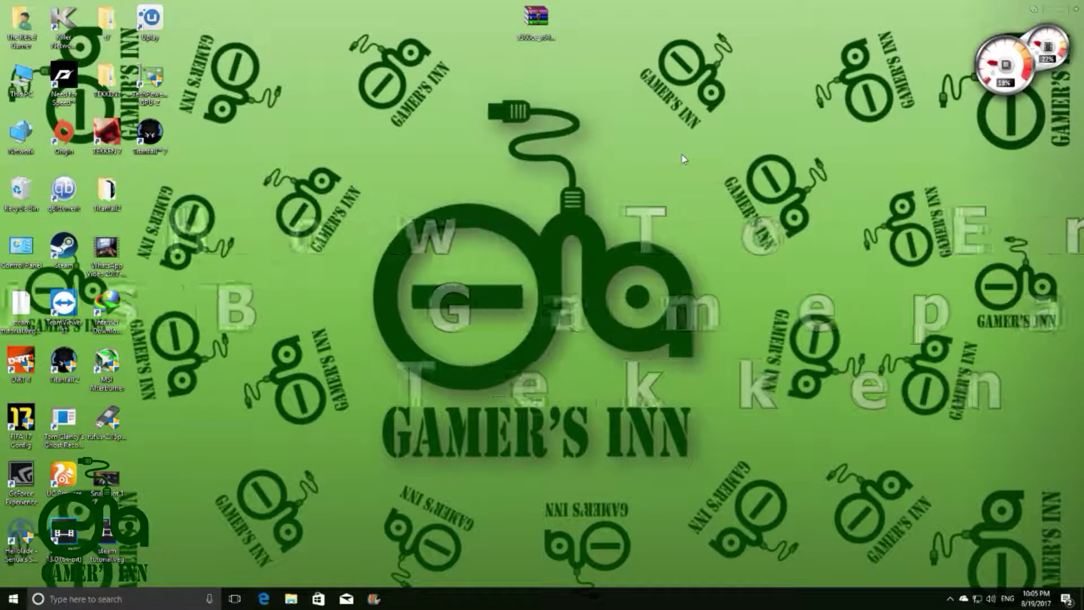
# Refresh the Windows desktop from its right-click menu.
pyautogui.rightClick(290, 199)
pyautogui.click(308, 240)
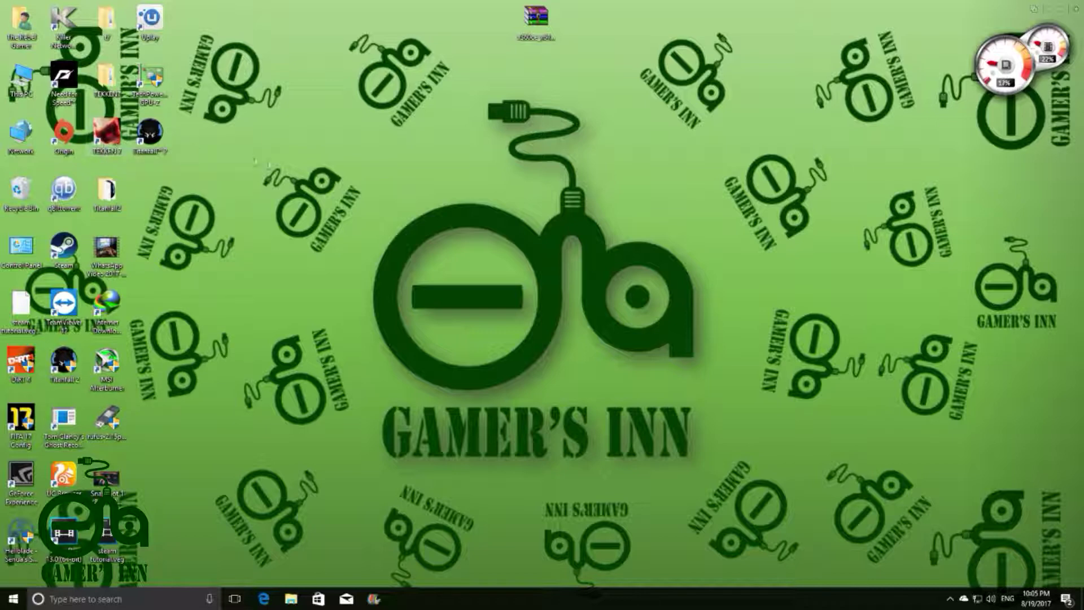
# Launch Tekken 7 and go to Options > Button Mapping > Controller Settings, dismissing the info box.
pyautogui.doubleClick(103, 137)
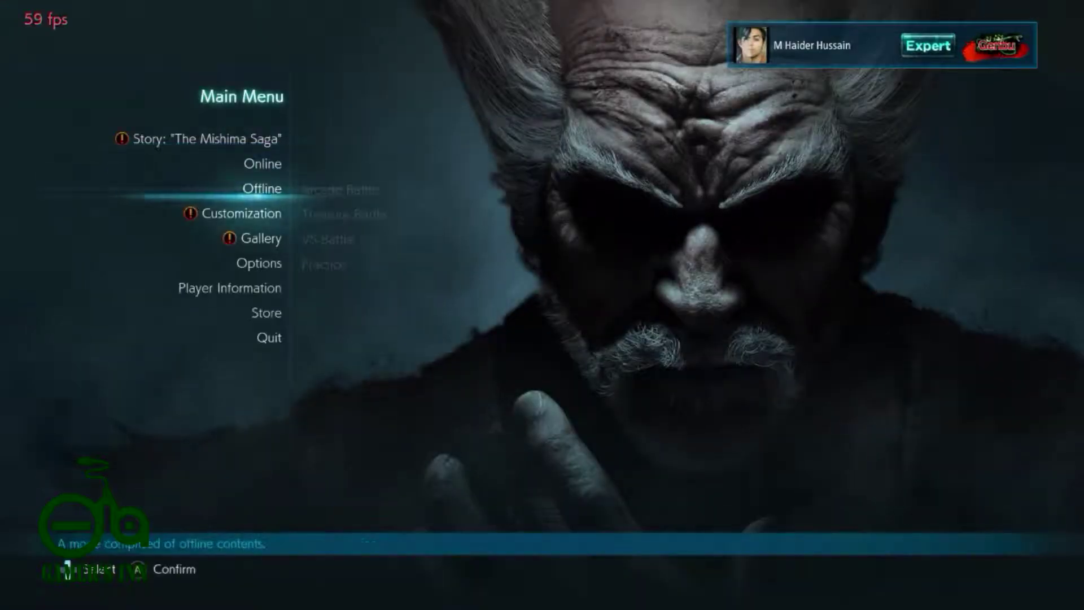
pyautogui.press('Down')
pyautogui.press('Down')
pyautogui.press('Down')
pyautogui.press('Return')
pyautogui.press('Down')
pyautogui.press('Down')
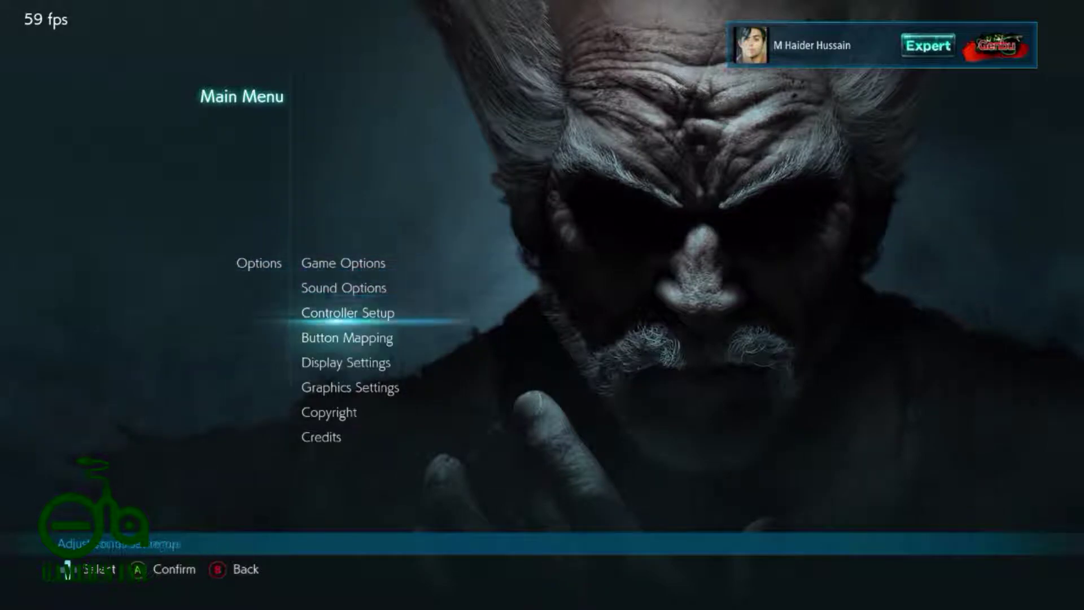
pyautogui.press('Down')
pyautogui.press('Return')
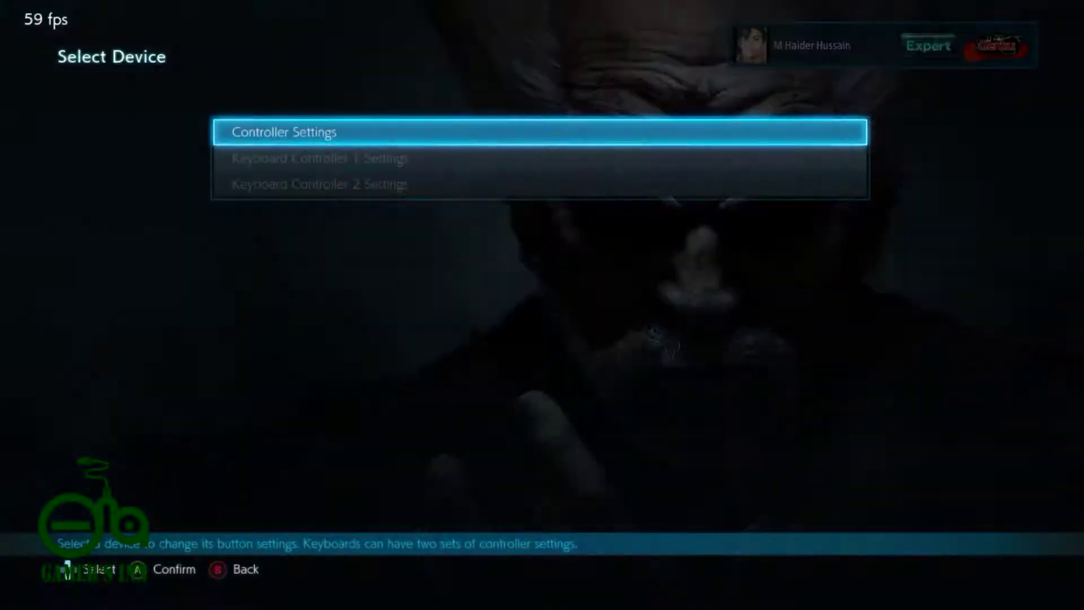
pyautogui.press('Return')
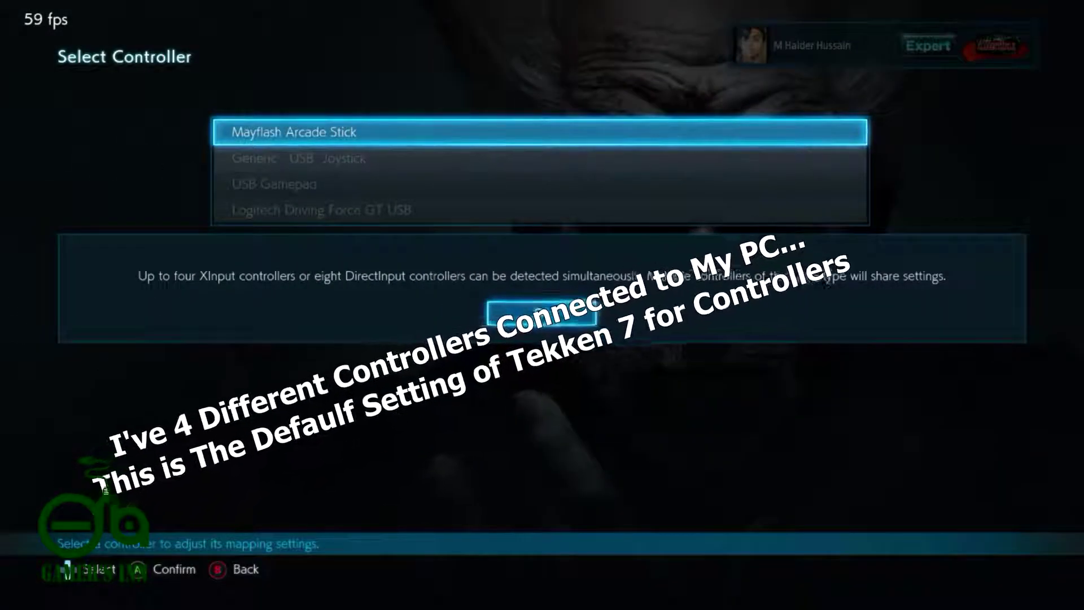
pyautogui.press('Return')
# Browse the detected controllers (USB Gamepad, Generic USB Joystick, Mayflash, Logitech Driving Force GT), then back out.
pyautogui.press('Down')
pyautogui.press('Down')
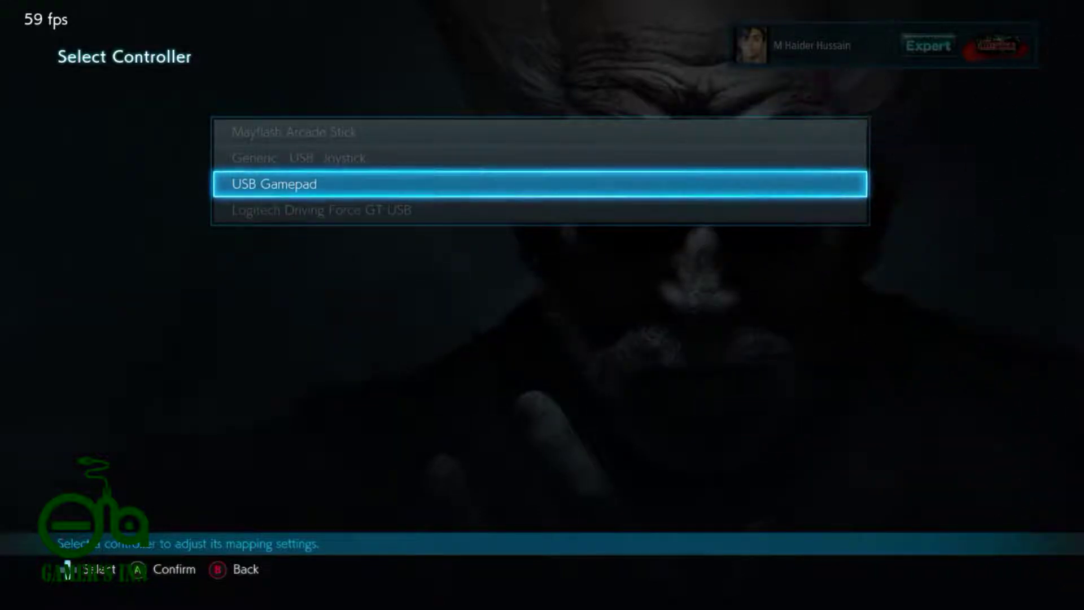
pyautogui.press('Down')
pyautogui.press('Up')
pyautogui.press('Up')
pyautogui.press('Down')
pyautogui.press('Down')
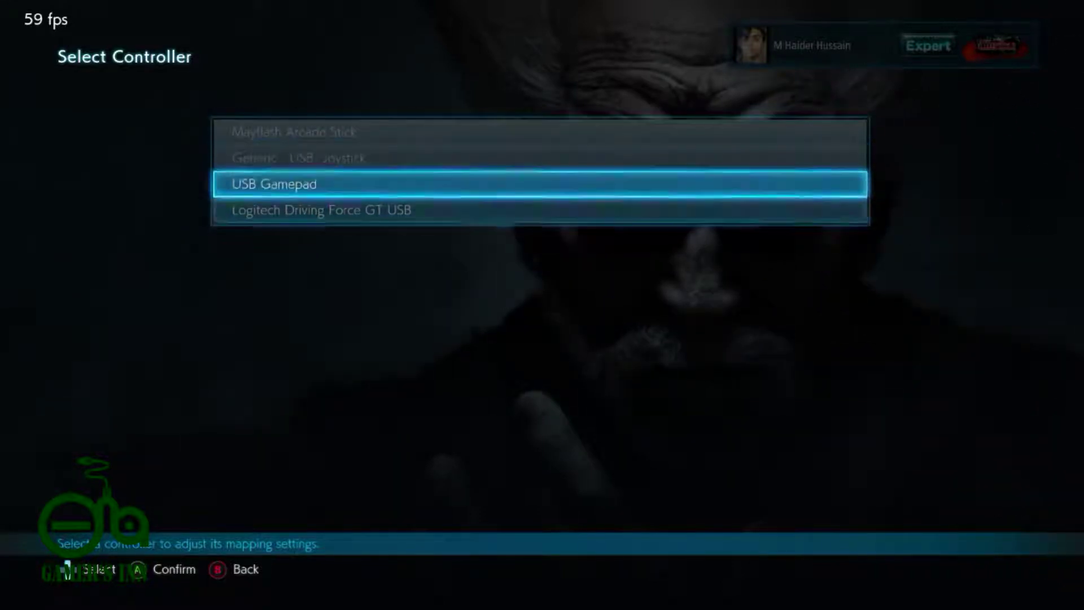
pyautogui.press('Up')
pyautogui.press('Up')
pyautogui.press('Up')
pyautogui.press('Down')
pyautogui.press('Down')
pyautogui.press('Down')
pyautogui.press('Up')
pyautogui.press('Up')
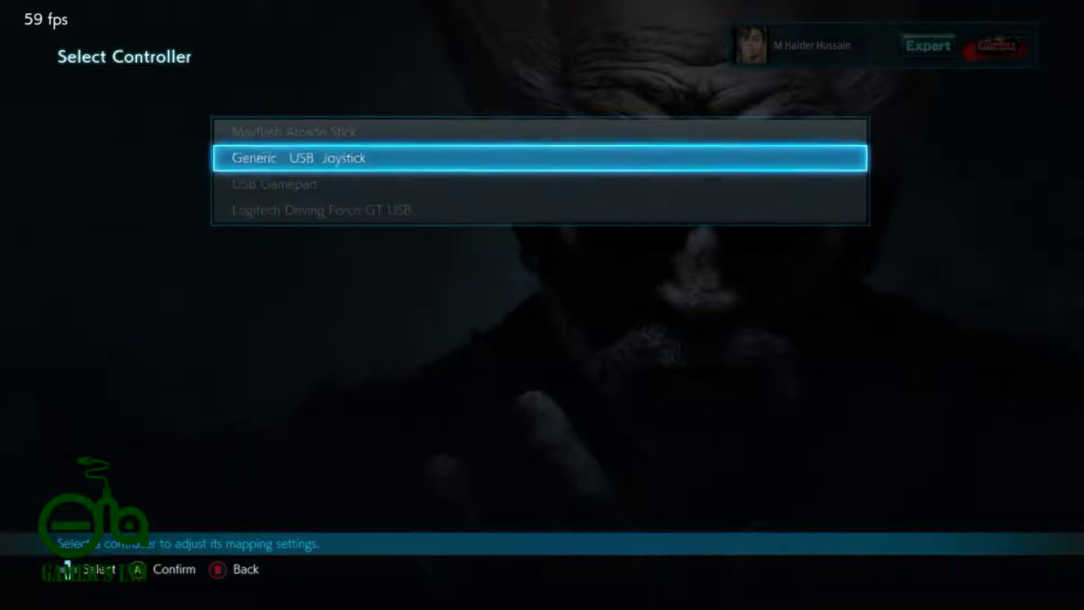
pyautogui.press('Up')
pyautogui.press('Down')
pyautogui.press('Down')
pyautogui.press('Down')
pyautogui.press('Escape')
pyautogui.press('Escape')
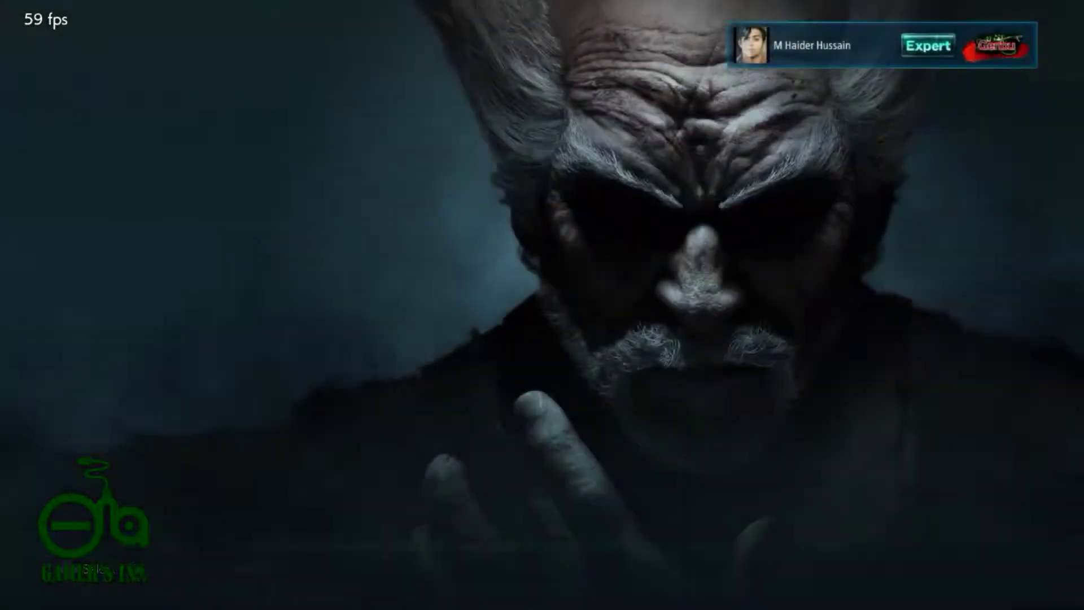
pyautogui.press('Down')
pyautogui.press('Down')
pyautogui.press('Escape')
pyautogui.press('Down')
pyautogui.press('Down')
pyautogui.press('Down')
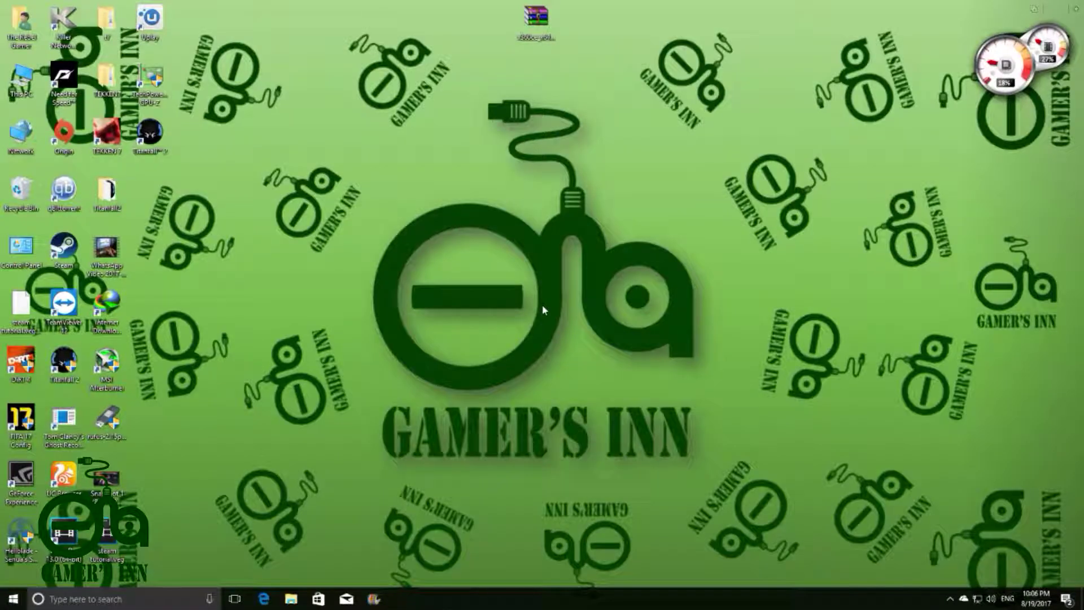
pyautogui.rightClick(401, 165)
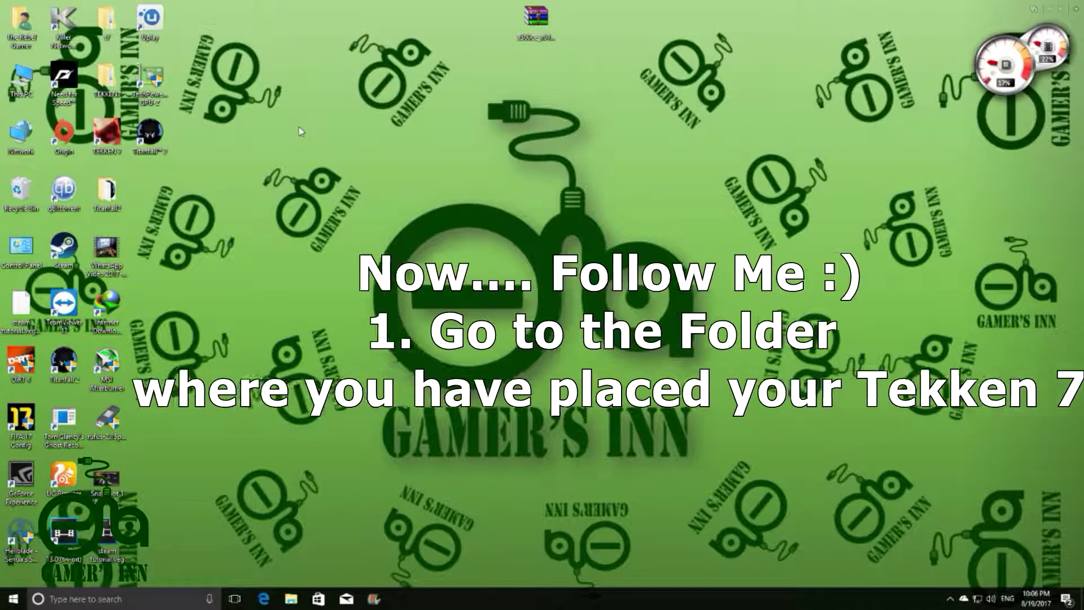
pyautogui.rightClick(496, 82)
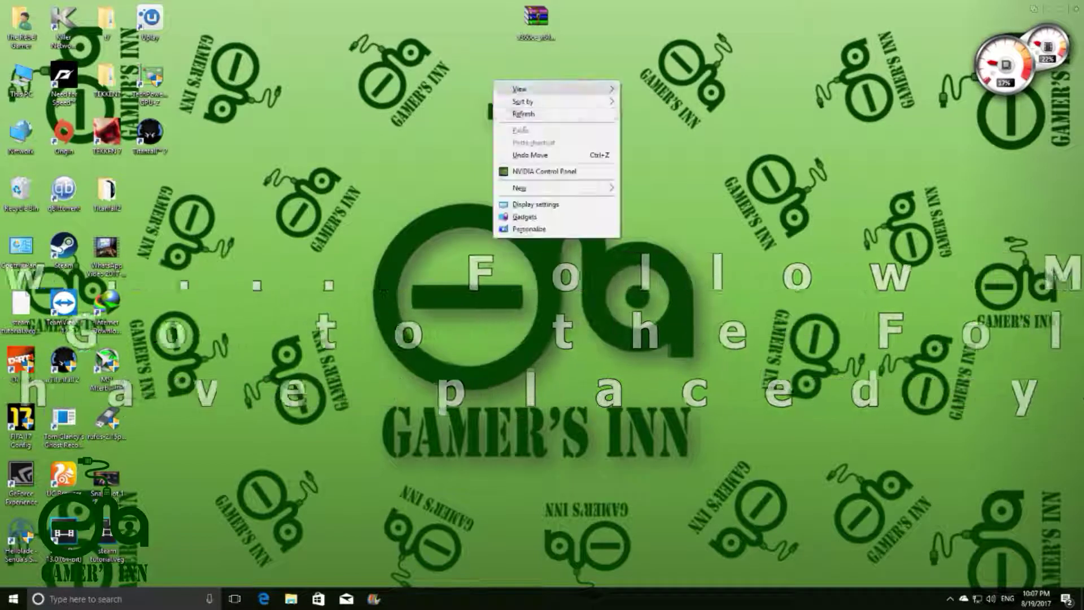
pyautogui.click(489, 103)
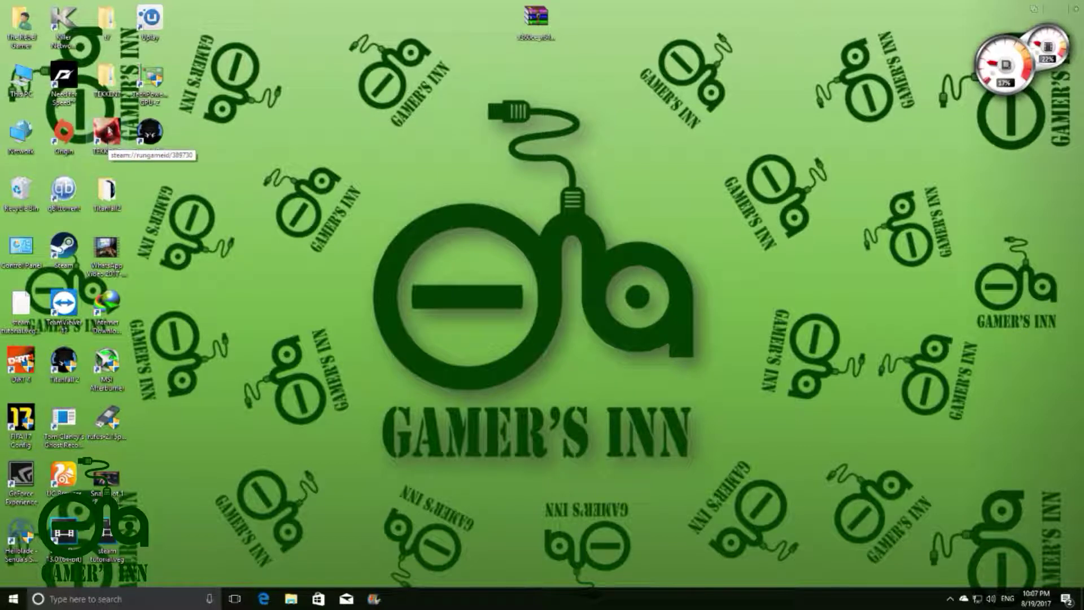
pyautogui.doubleClick(33, 83)
# Open C:\Program Files (x86)\Steam\steamapps\common in File Explorer.
pyautogui.doubleClick(135, 120)
pyautogui.doubleClick(133, 105)
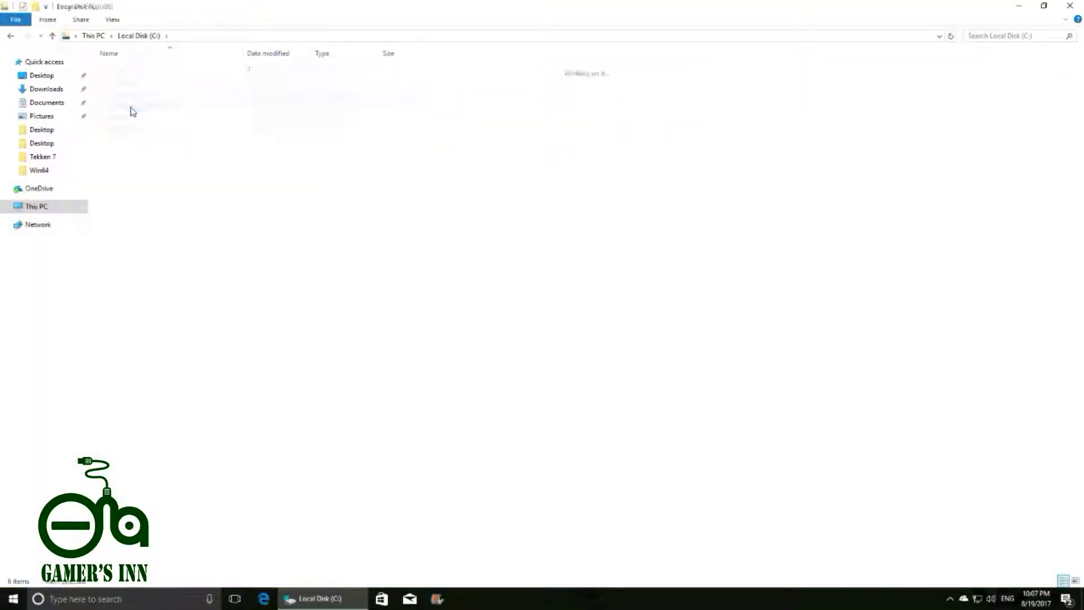
pyautogui.click(139, 130)
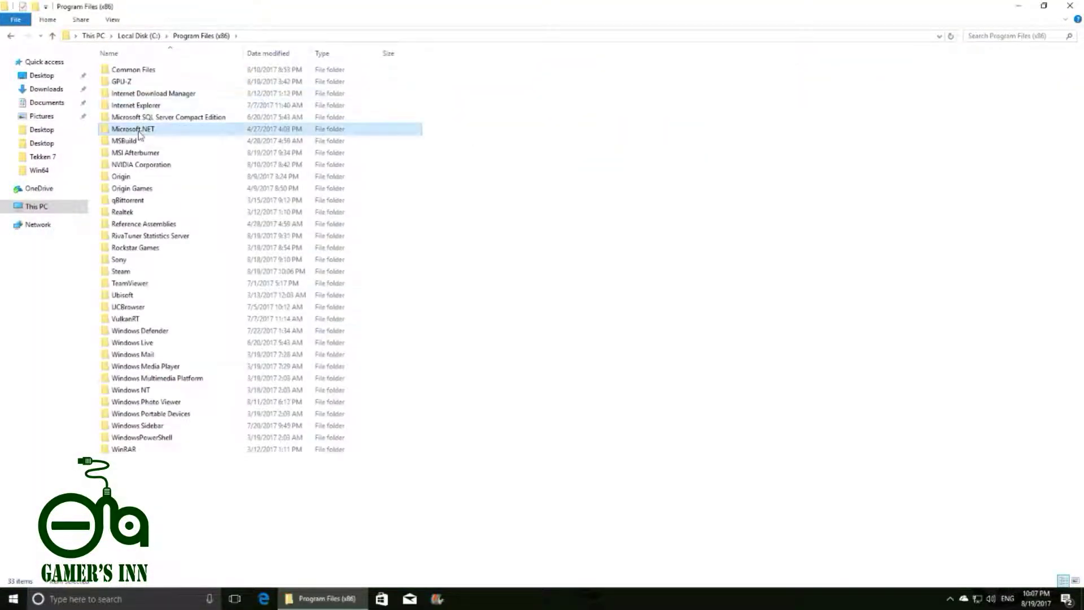
pyautogui.doubleClick(121, 272)
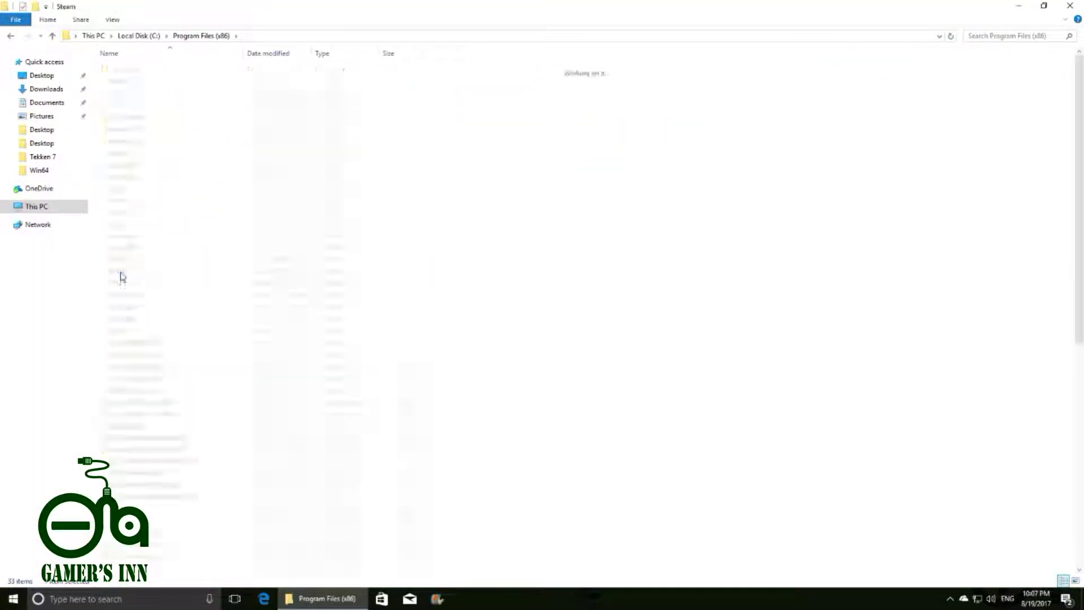
pyautogui.doubleClick(139, 296)
pyautogui.doubleClick(127, 70)
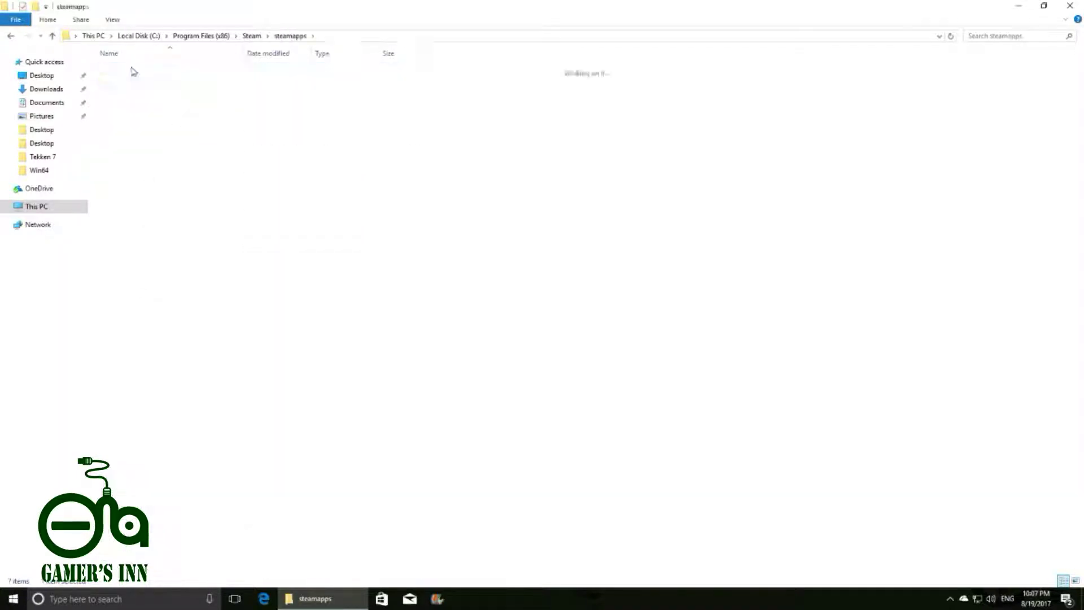
# Go into TEKKEN 7\TekkenGame\Binaries\Win64 and refresh the folder listing.
pyautogui.doubleClick(121, 69)
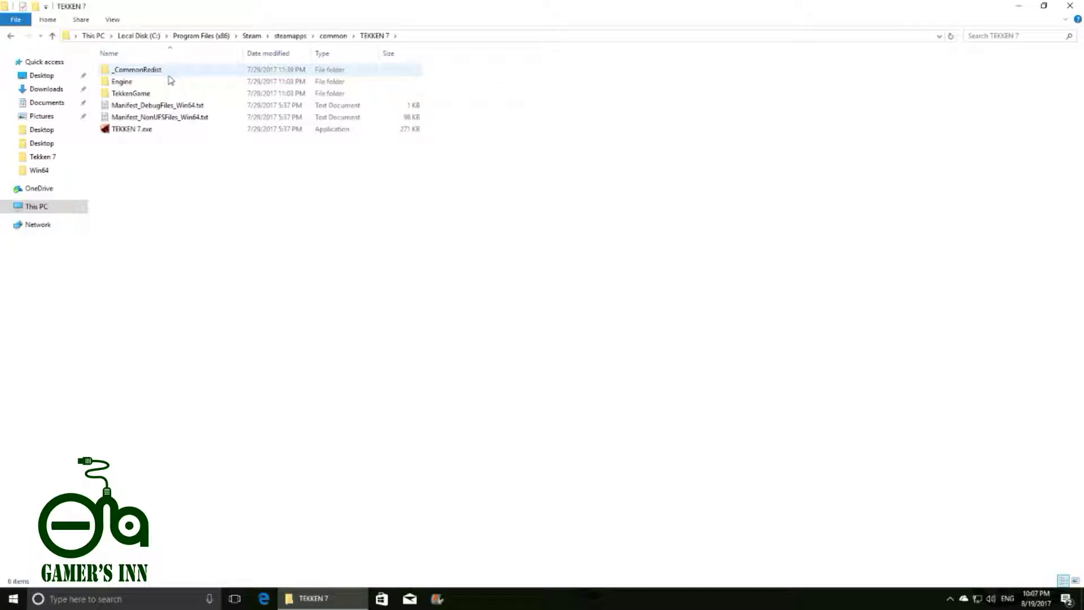
pyautogui.doubleClick(125, 92)
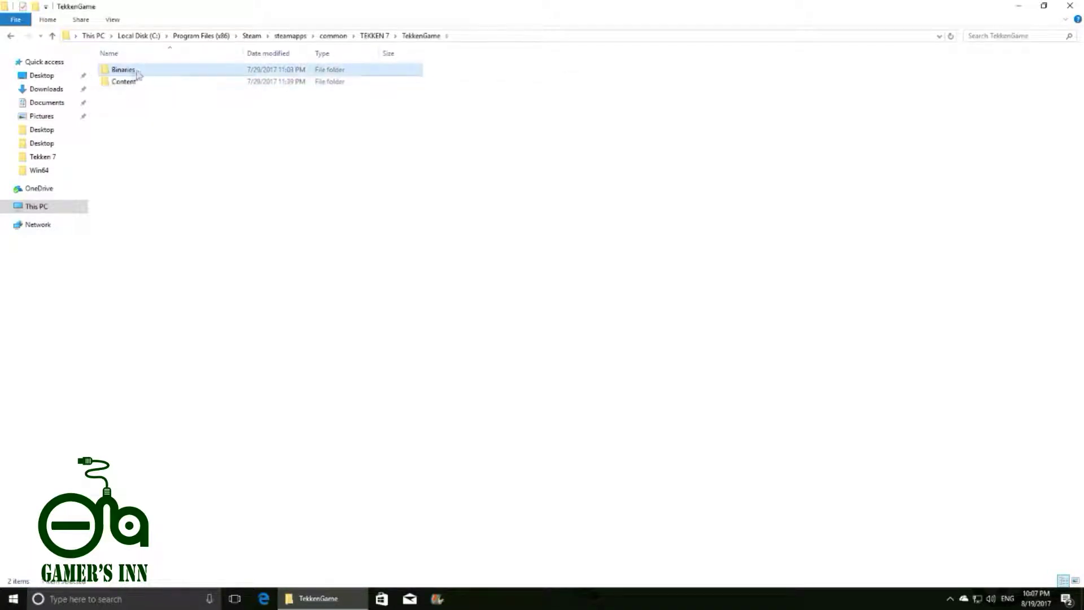
pyautogui.doubleClick(125, 72)
pyautogui.doubleClick(134, 78)
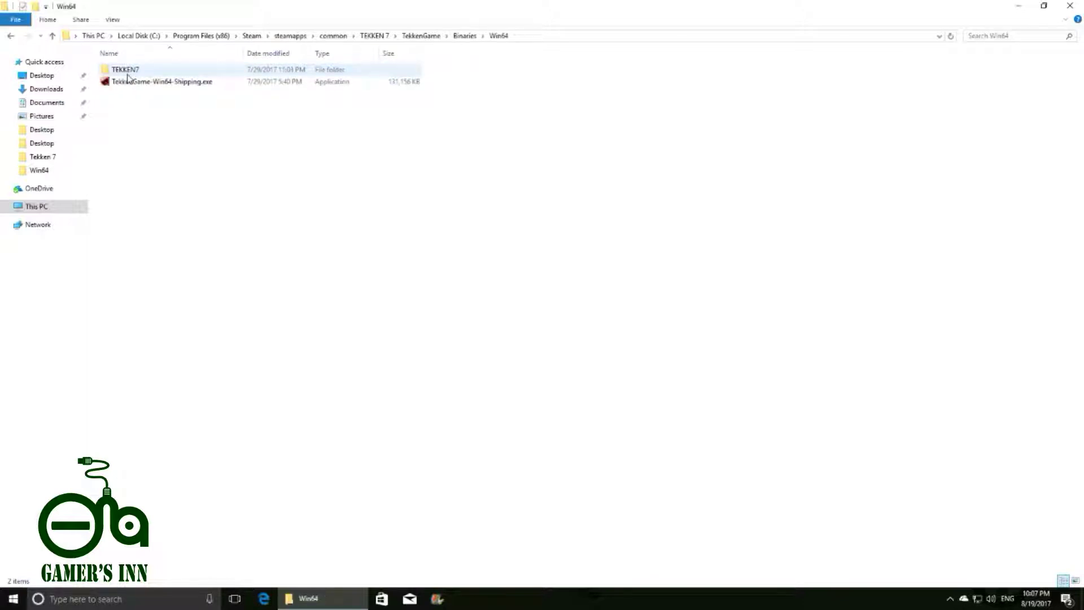
pyautogui.rightClick(171, 128)
pyautogui.click(205, 177)
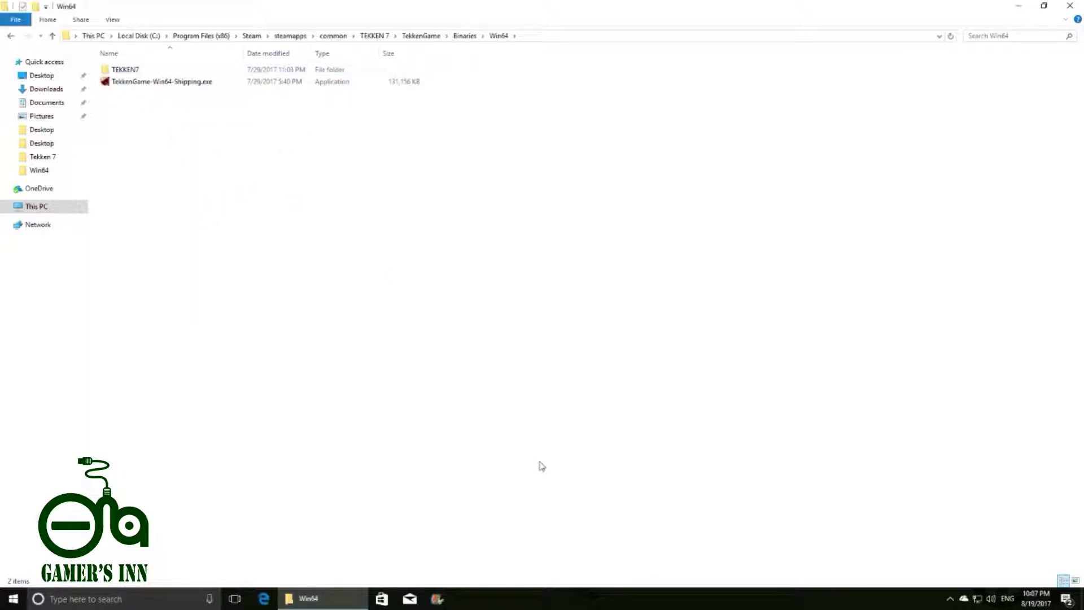
# Restore Explorer onto the left half of the screen and move the WinRAR archive aside.
pyautogui.click(1044, 6)
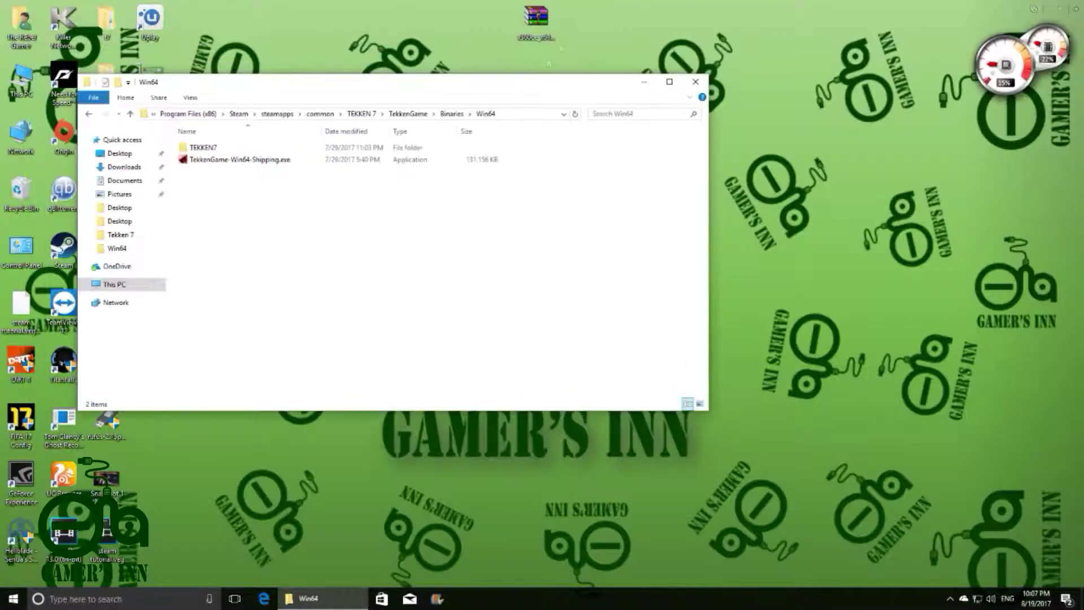
pyautogui.moveTo(530, 79)
pyautogui.mouseDown()
pyautogui.moveTo(174, 6)
pyautogui.moveTo(1, 4)
pyautogui.mouseUp()
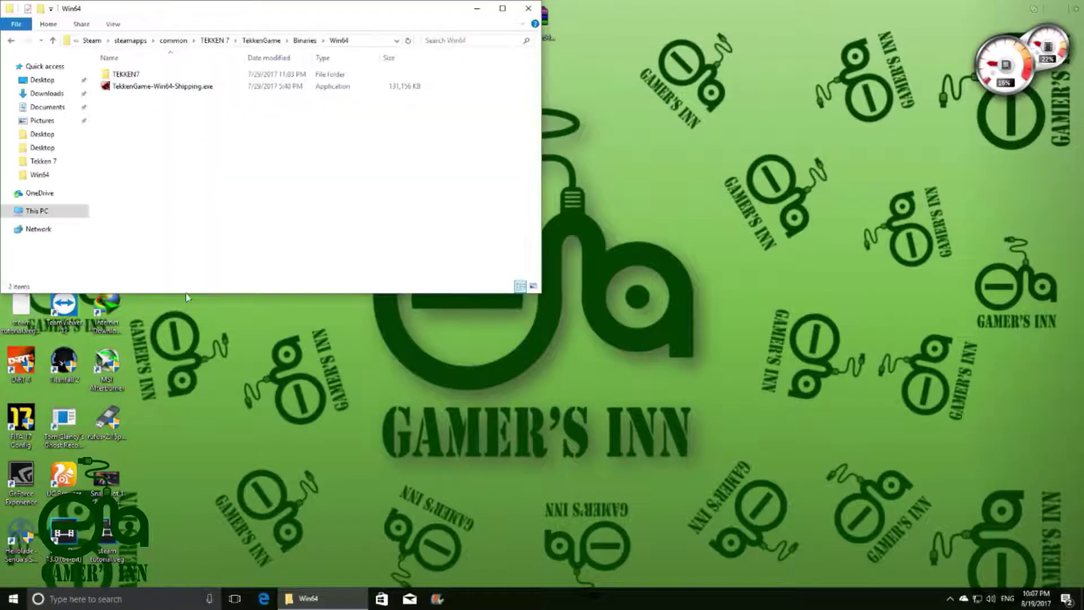
pyautogui.moveTo(185, 293); pyautogui.dragTo(179, 584)
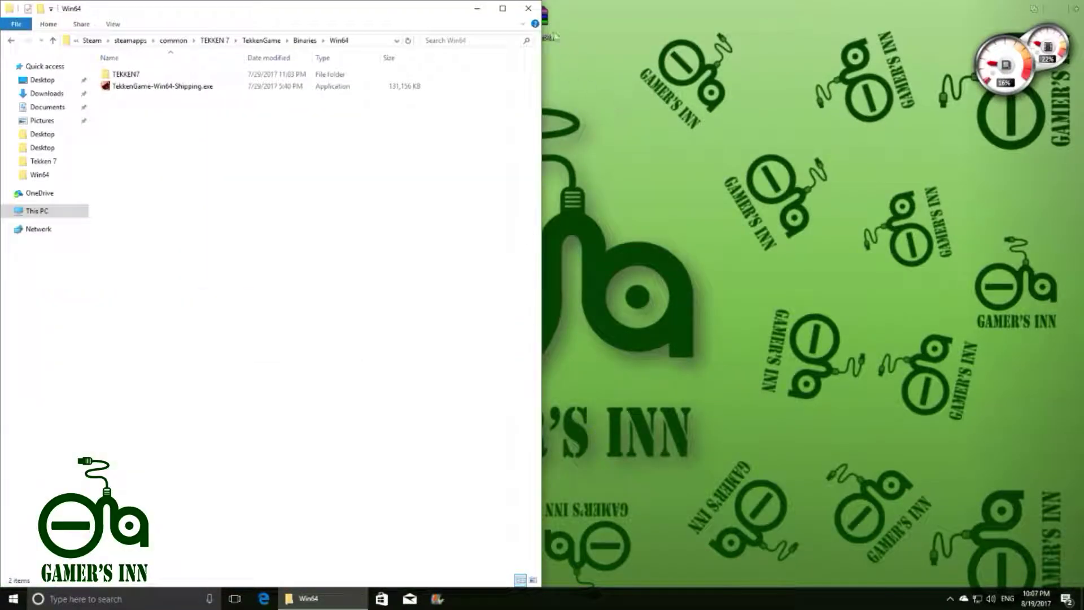
pyautogui.moveTo(553, 35)
pyautogui.mouseDown()
pyautogui.moveTo(785, 71)
pyautogui.moveTo(763, 91)
pyautogui.mouseUp()
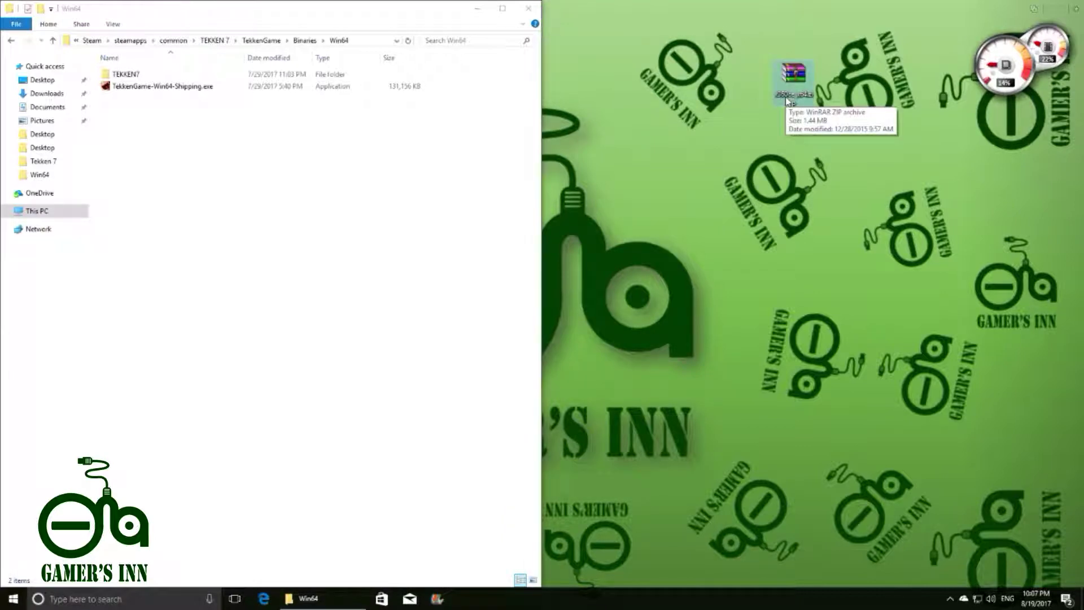
# Extract x360ce_x64.exe from x360ce_x64.zip into Win64, refresh the folder, and close WinRAR.
pyautogui.doubleClick(788, 101)
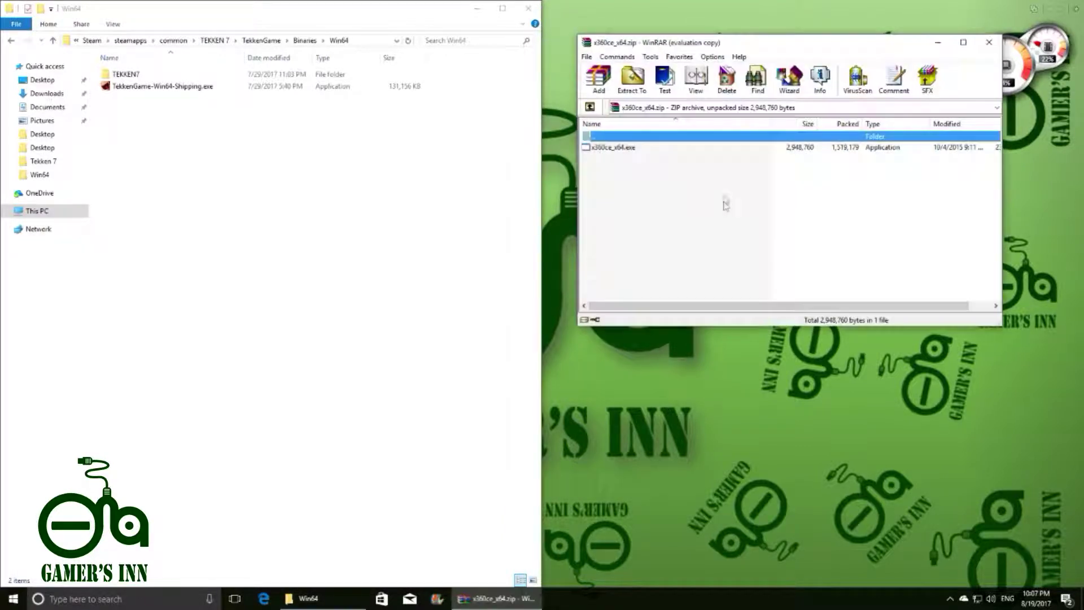
pyautogui.click(620, 149)
pyautogui.moveTo(620, 150); pyautogui.dragTo(395, 176)
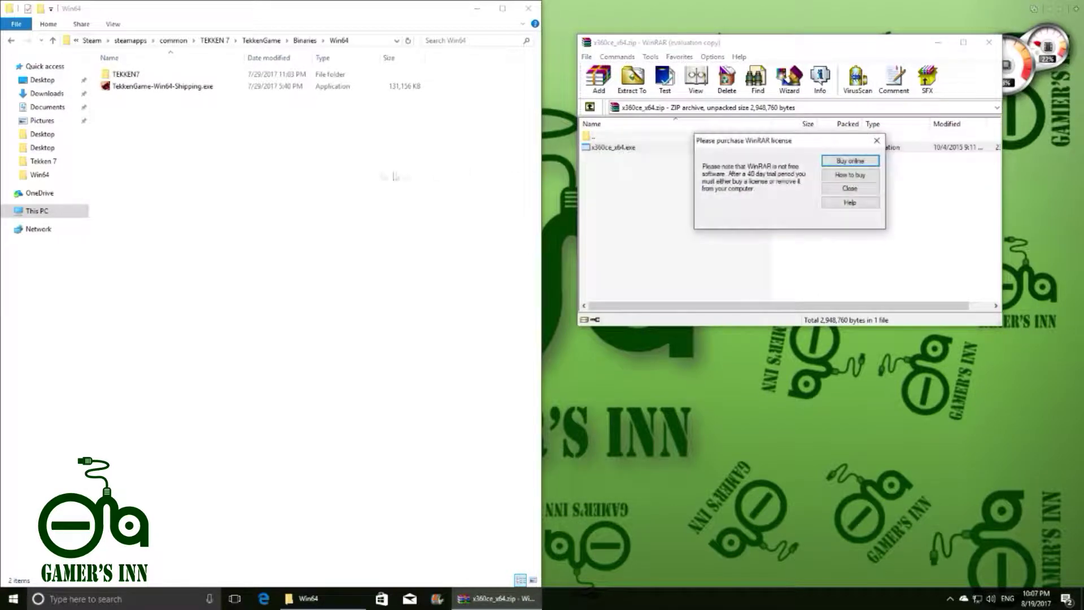
pyautogui.click(850, 188)
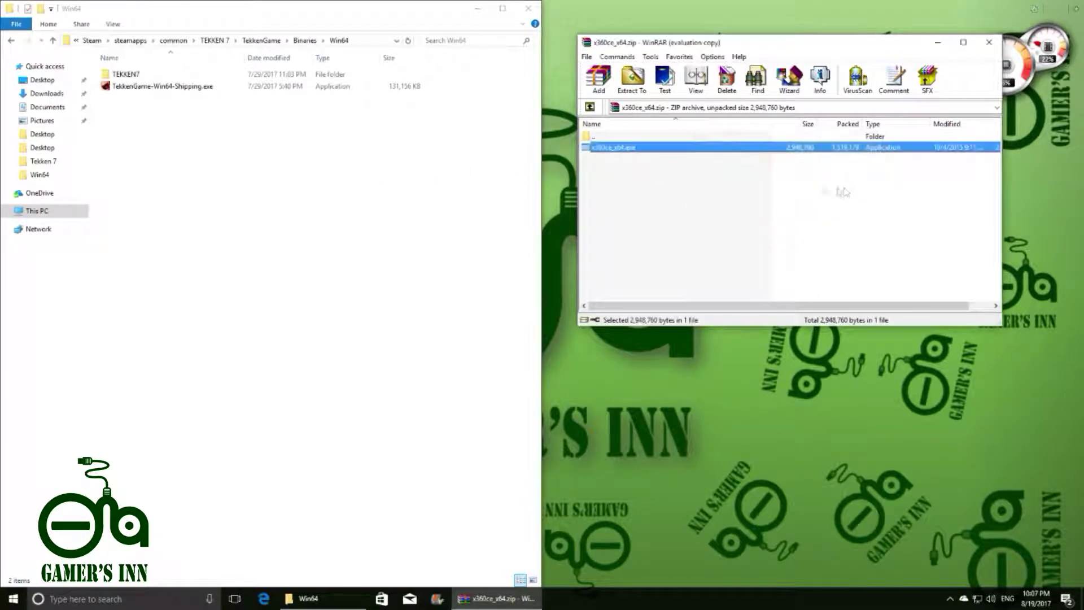
pyautogui.moveTo(646, 148); pyautogui.dragTo(254, 201)
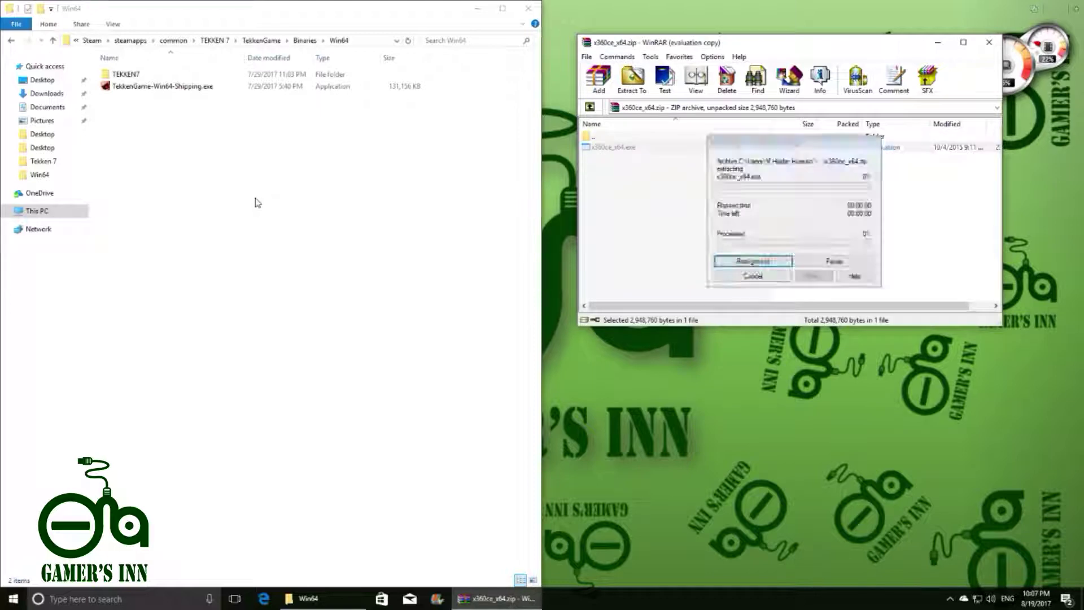
pyautogui.rightClick(279, 198)
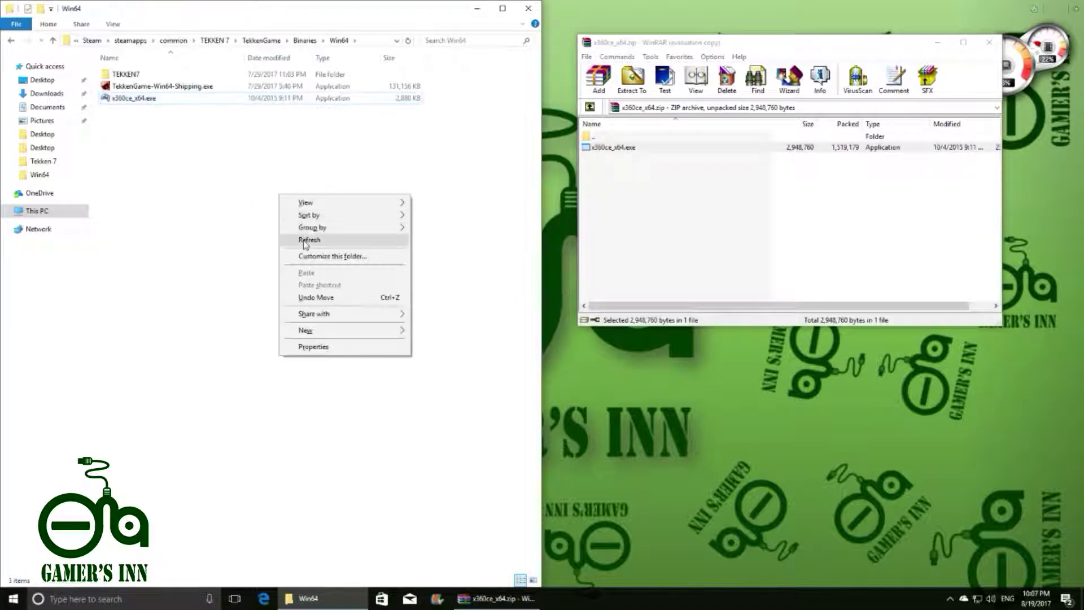
pyautogui.click(299, 222)
pyautogui.click(988, 48)
# Launch x360ce_x64.exe and create the missing xinput1_3.dll.
pyautogui.doubleClick(136, 98)
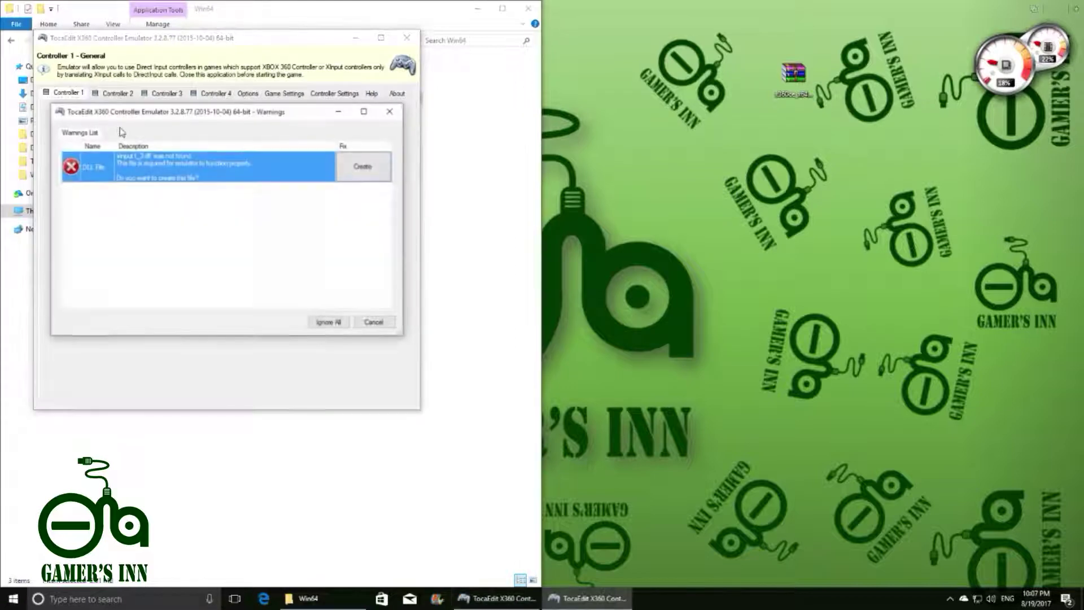
pyautogui.click(362, 179)
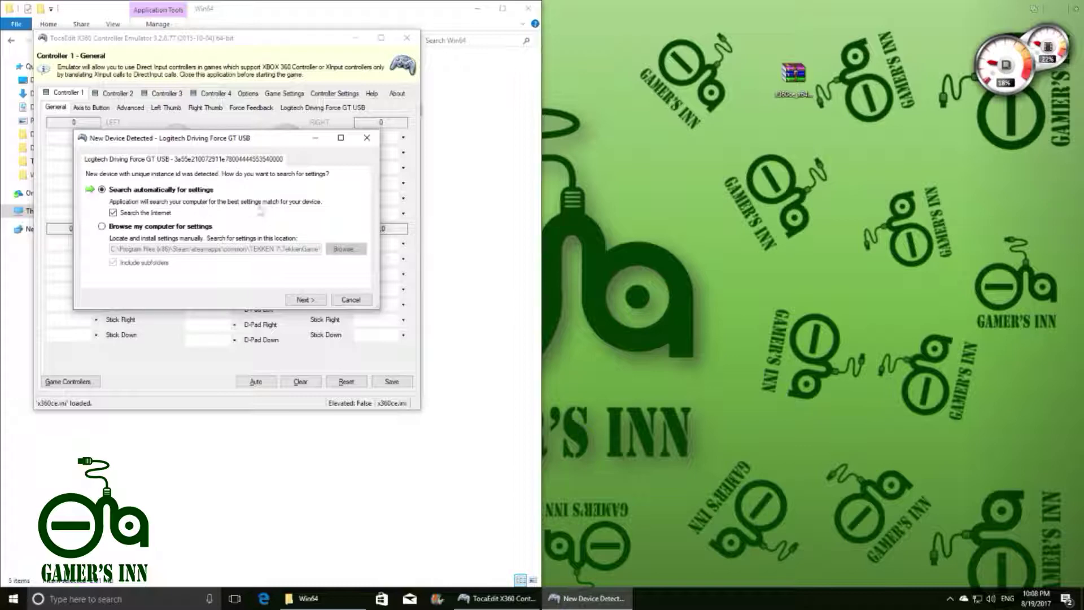
pyautogui.moveTo(264, 141); pyautogui.dragTo(446, 136)
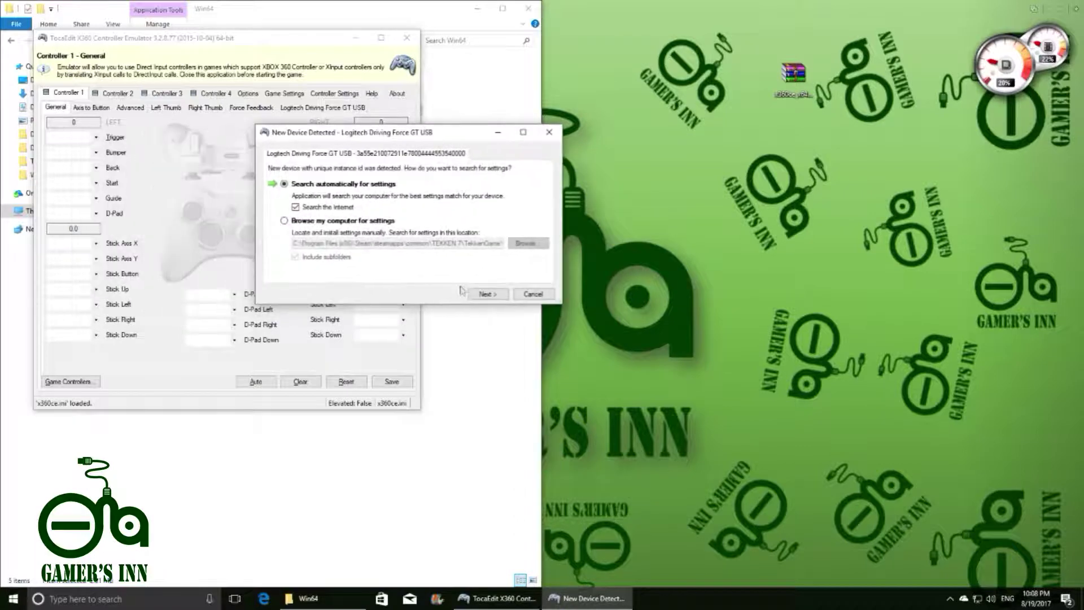
# Load found settings for the Logitech wheel, Mayflash Arcade Stick, USB Joystick and USB Gamepad.
pyautogui.click(489, 294)
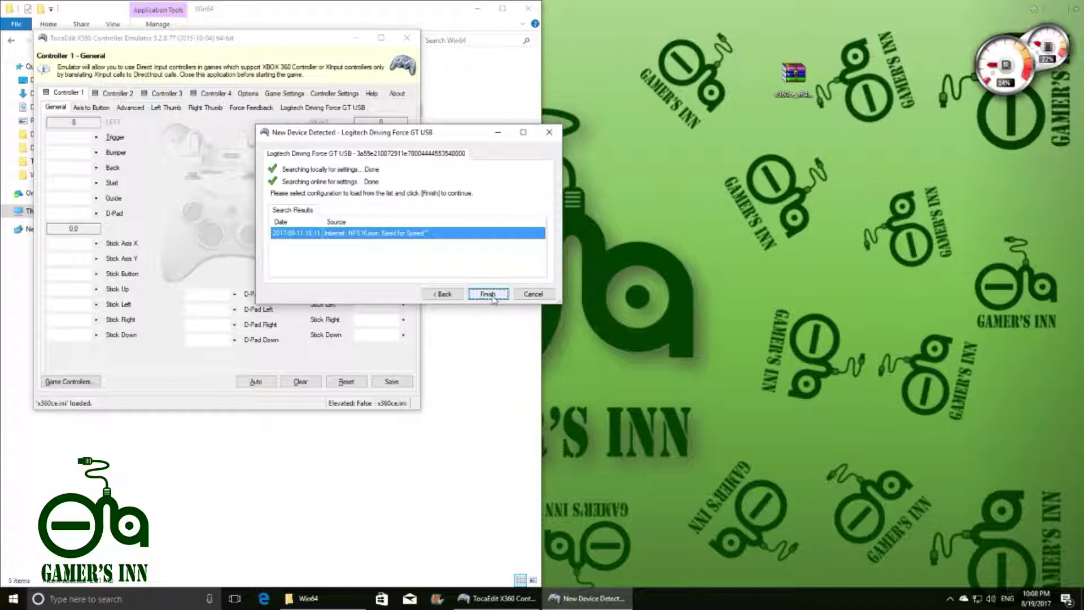
pyautogui.click(493, 298)
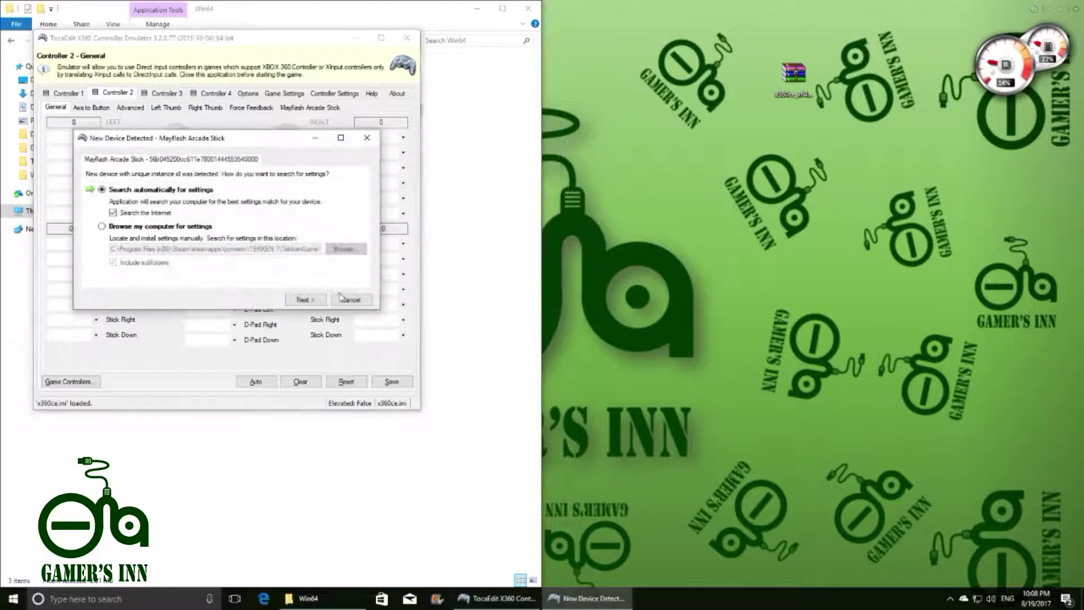
pyautogui.click(304, 299)
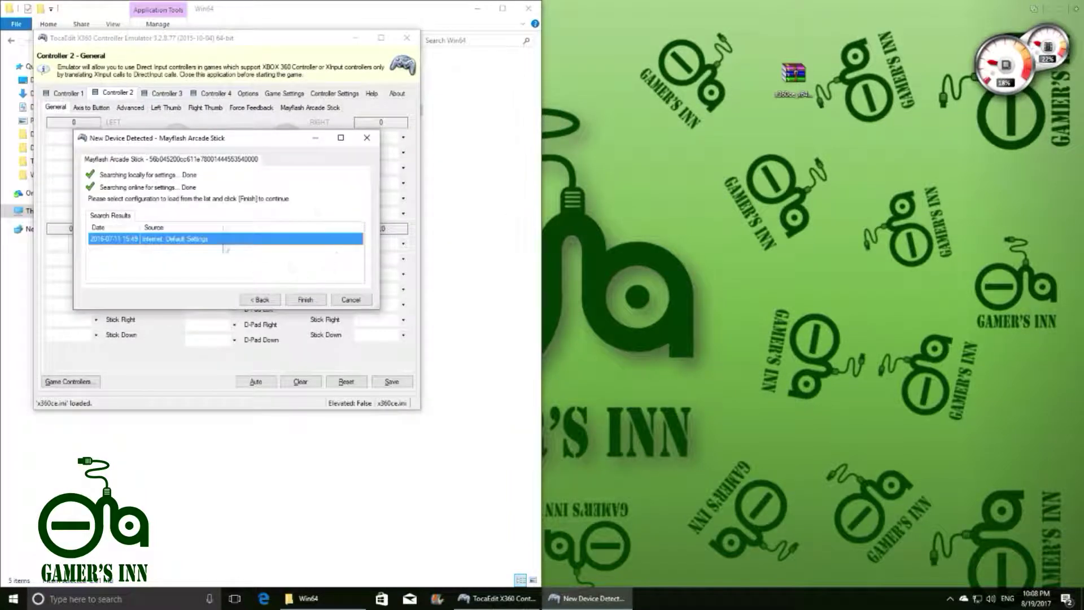
pyautogui.click(305, 300)
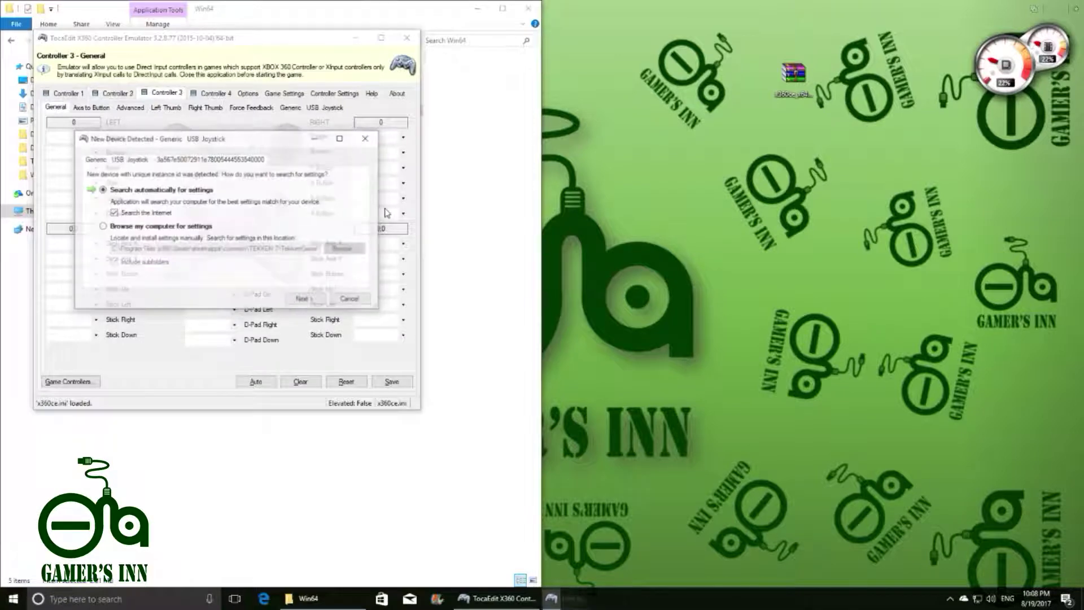
pyautogui.click(305, 300)
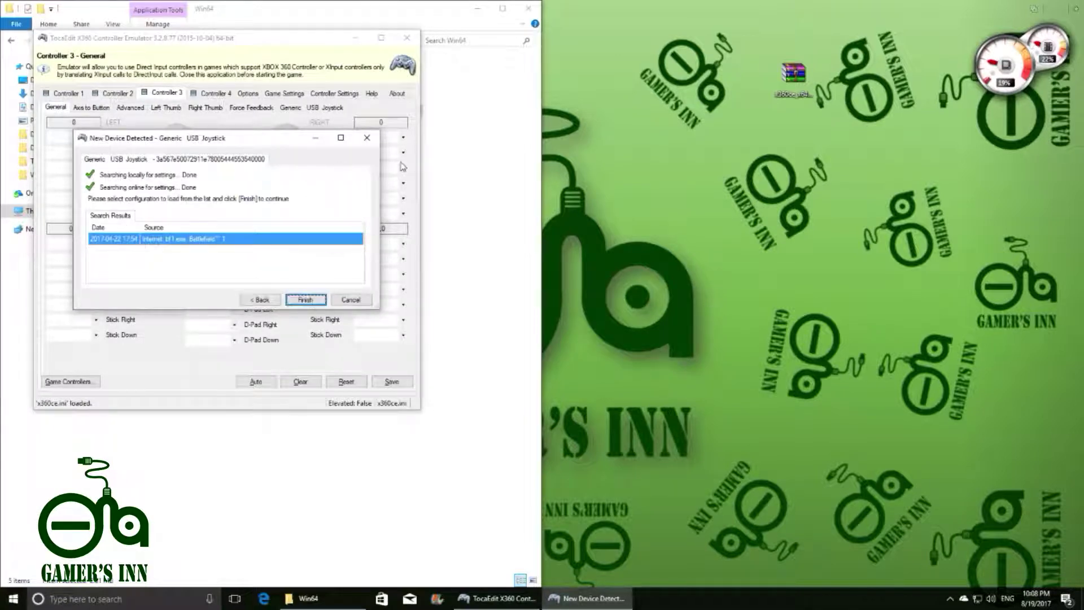
pyautogui.press('Return')
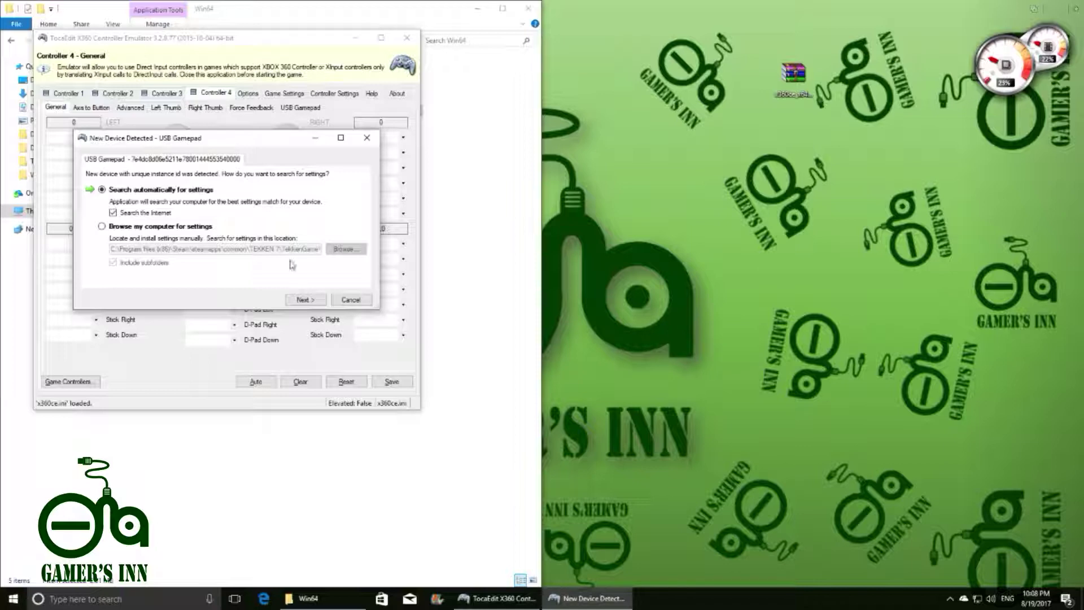
pyautogui.click(295, 298)
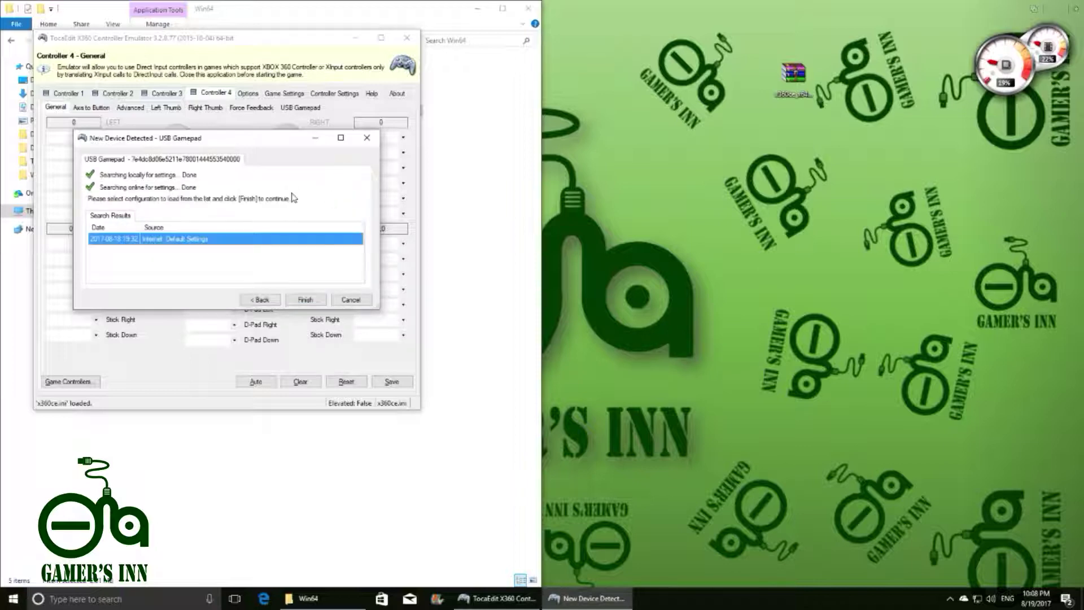
pyautogui.click(305, 300)
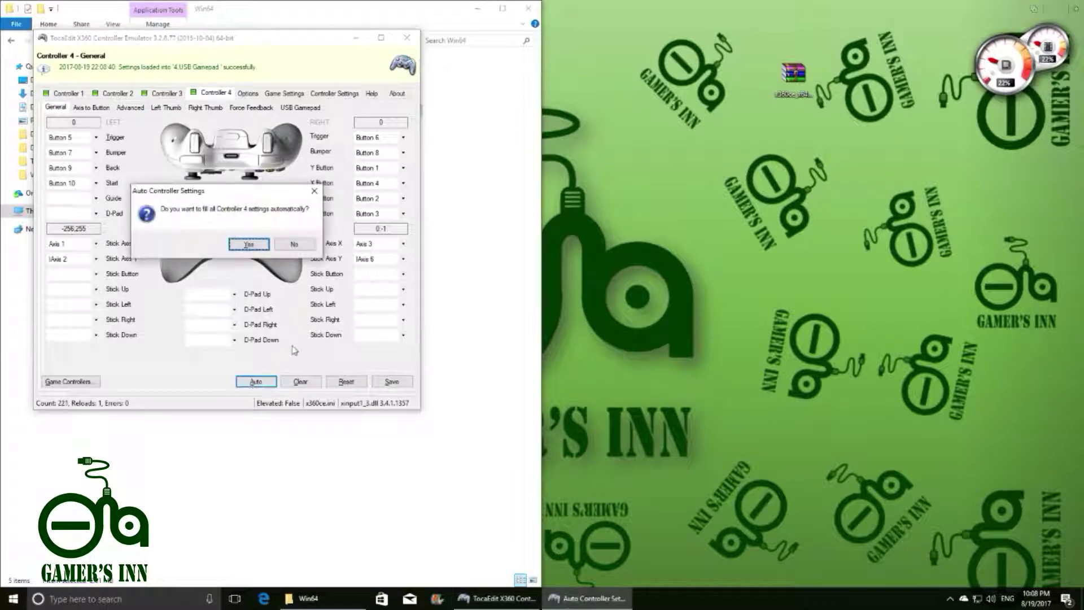
# Auto-fill Controller 4, then record Y as Button 2 and X as Button 1.
pyautogui.click(247, 241)
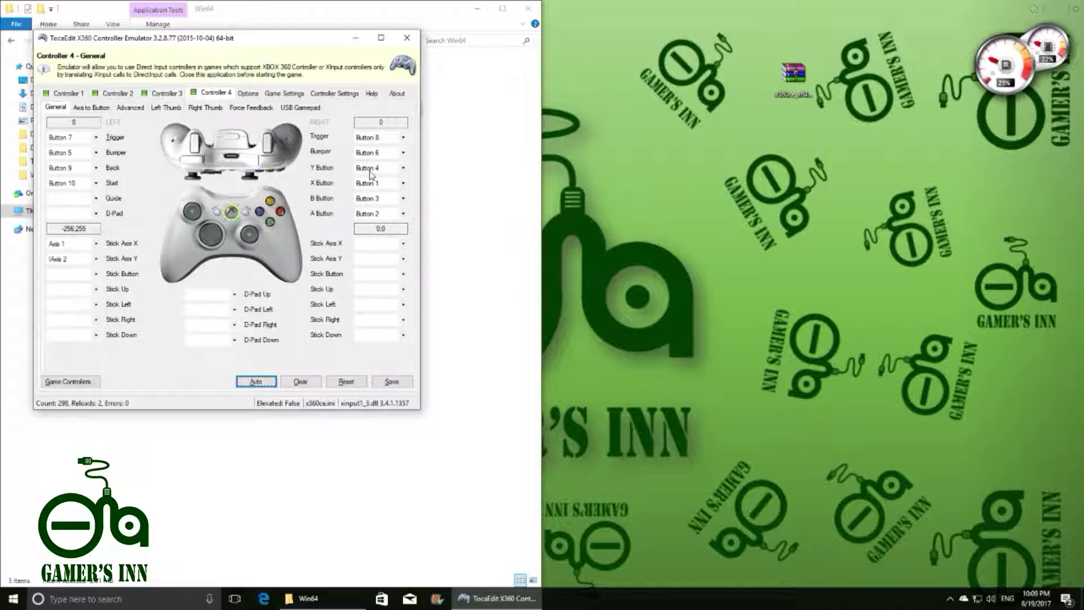
pyautogui.click(403, 167)
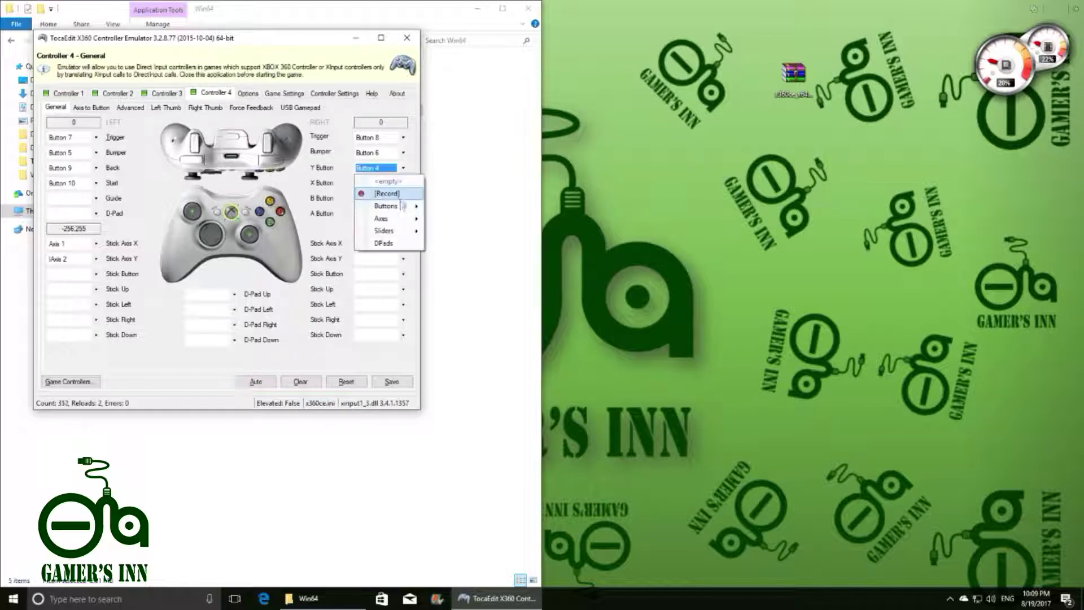
pyautogui.click(382, 198)
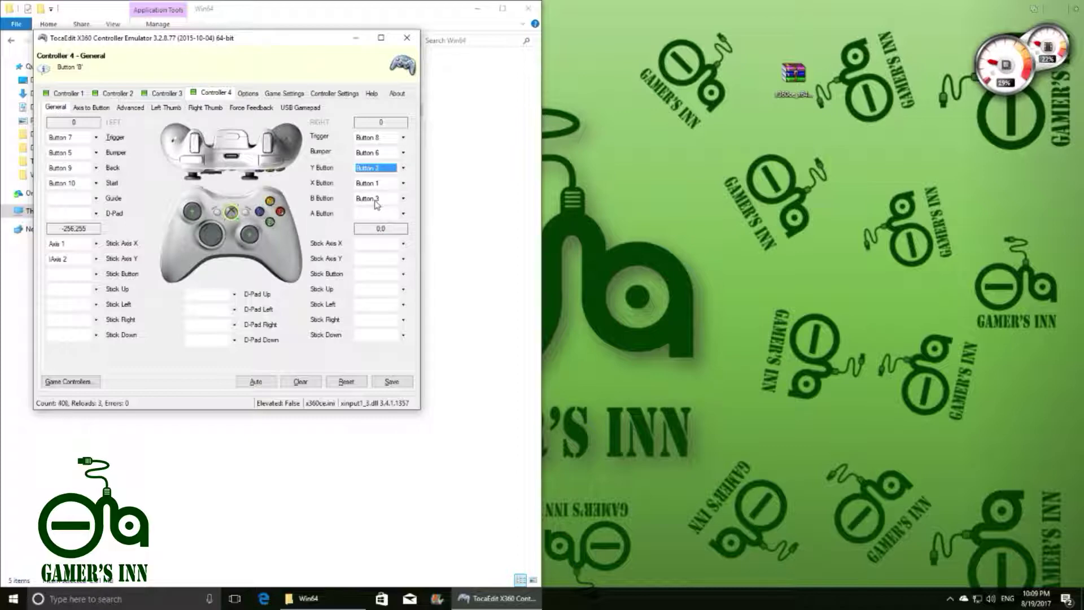
pyautogui.click(404, 183)
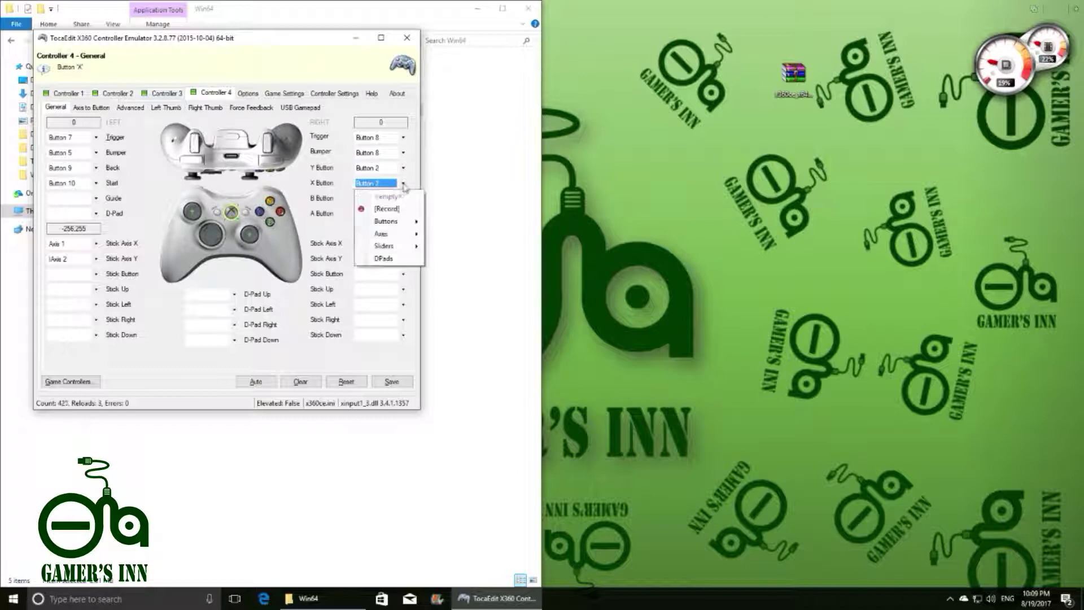
pyautogui.click(383, 217)
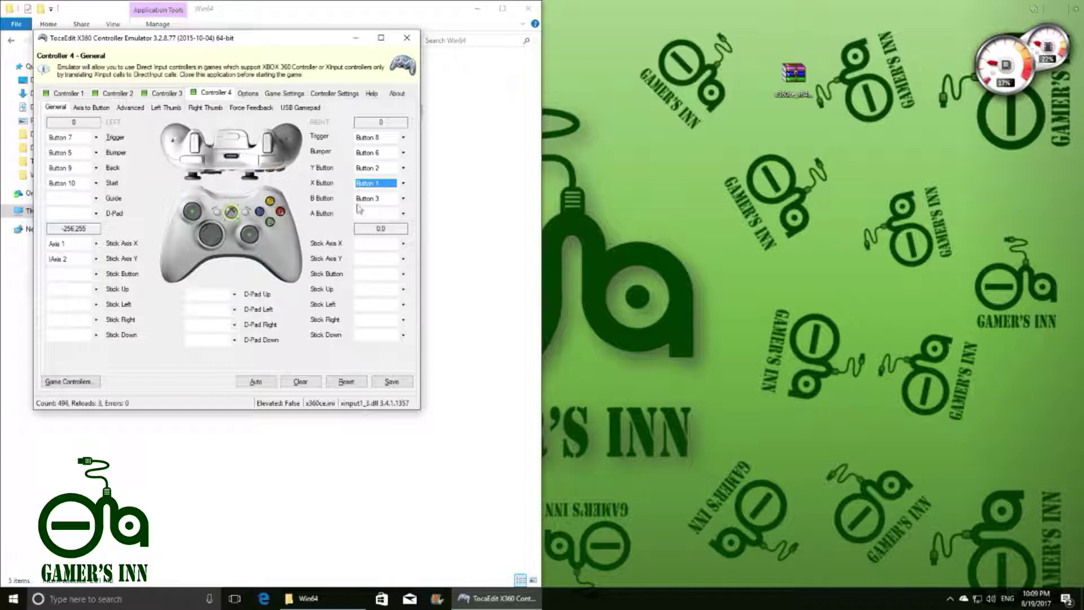
# Record B as Button 4 and A as Button 3.
pyautogui.click(403, 198)
pyautogui.click(393, 226)
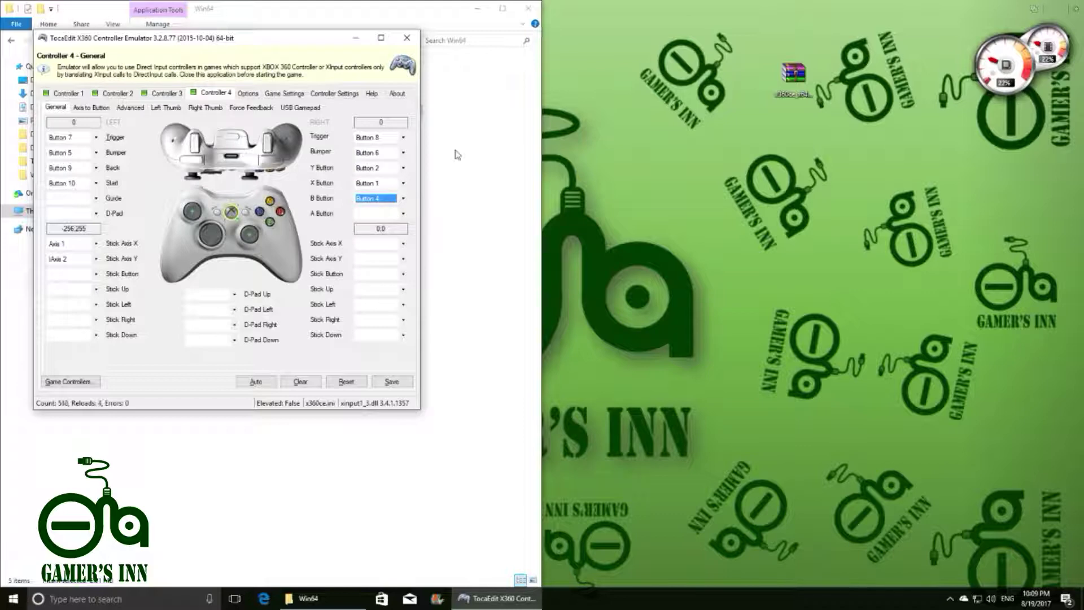
pyautogui.click(401, 213)
pyautogui.click(392, 239)
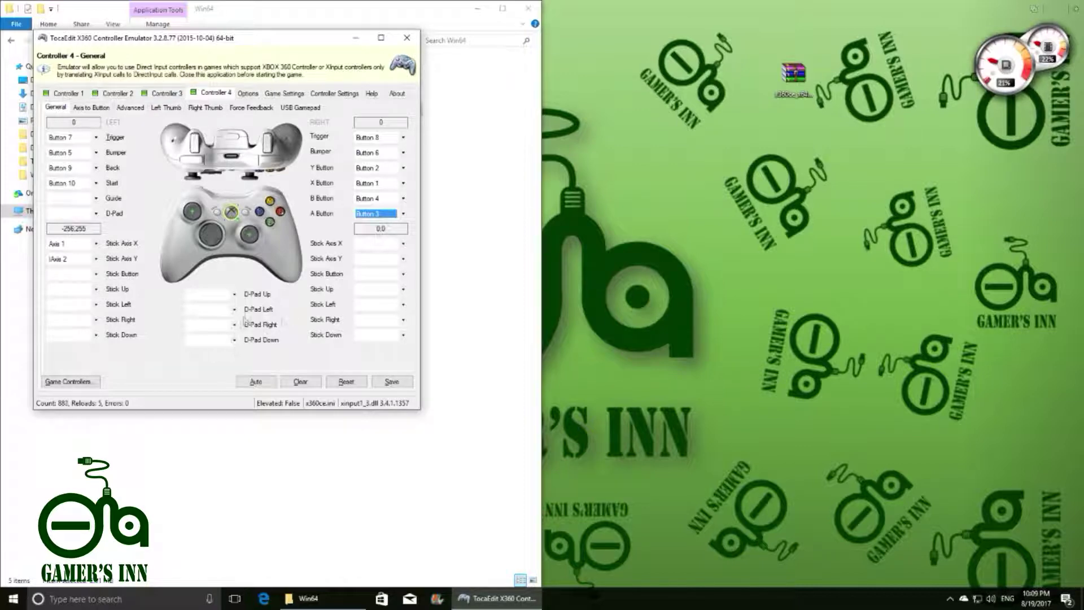
# Record stick directions for D-Pad Up and D-Pad Left.
pyautogui.click(234, 294)
pyautogui.click(217, 308)
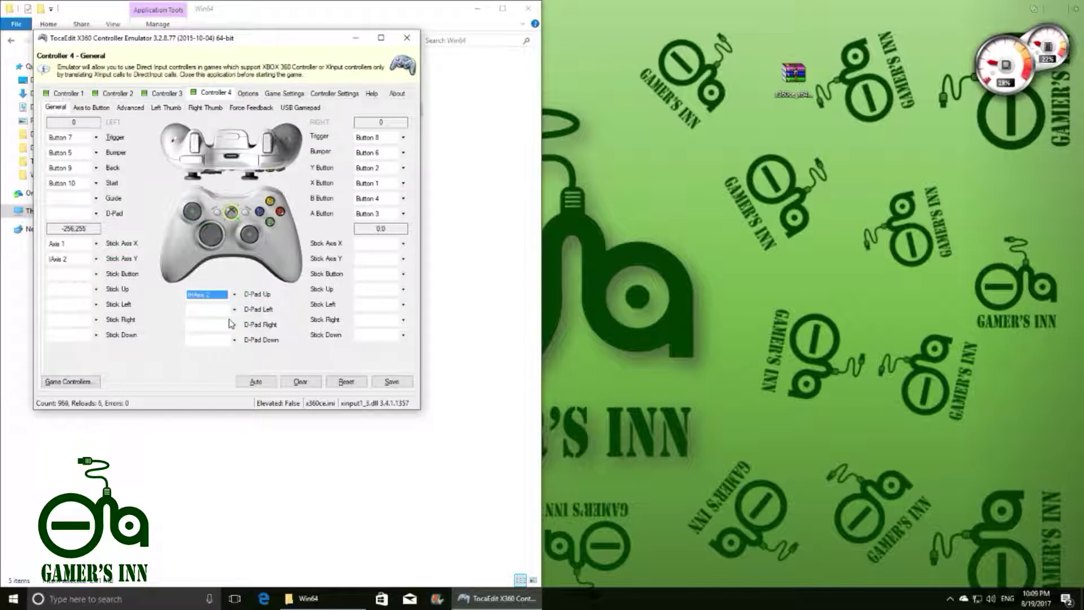
pyautogui.click(235, 309)
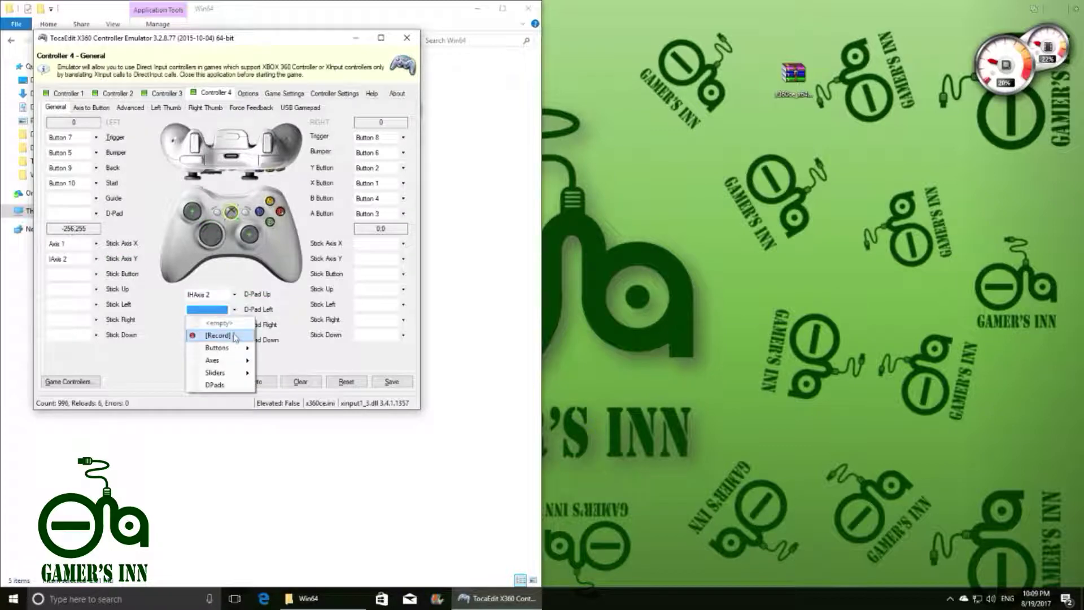
pyautogui.click(236, 338)
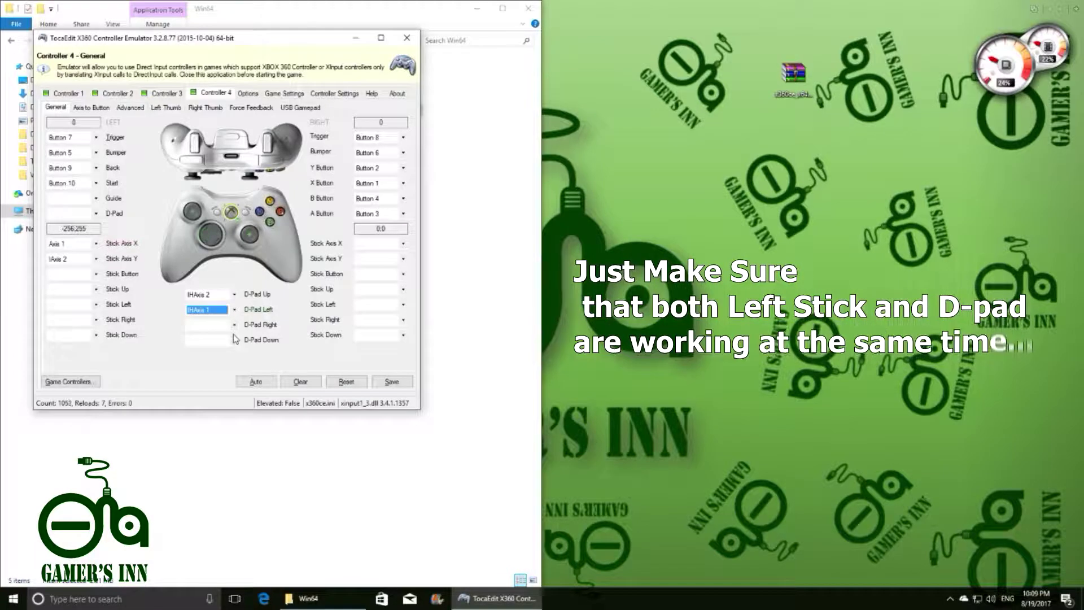
# Map D-Pad Right to HAxis 1 and D-Pad Down to HAxis 2, then save and close x360ce.
pyautogui.click(234, 325)
pyautogui.click(236, 351)
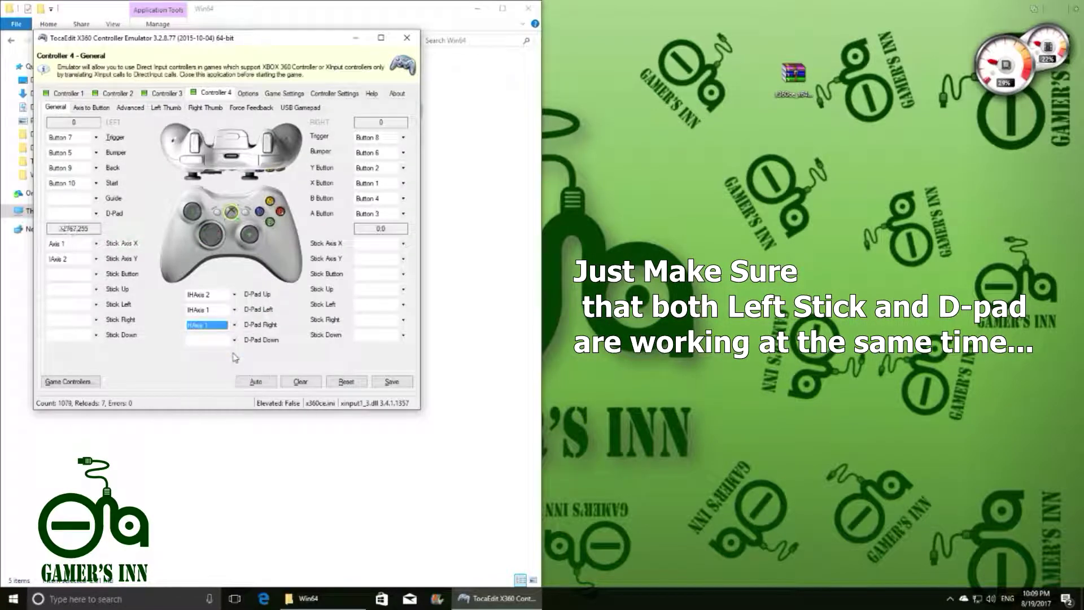
pyautogui.click(234, 340)
pyautogui.click(237, 357)
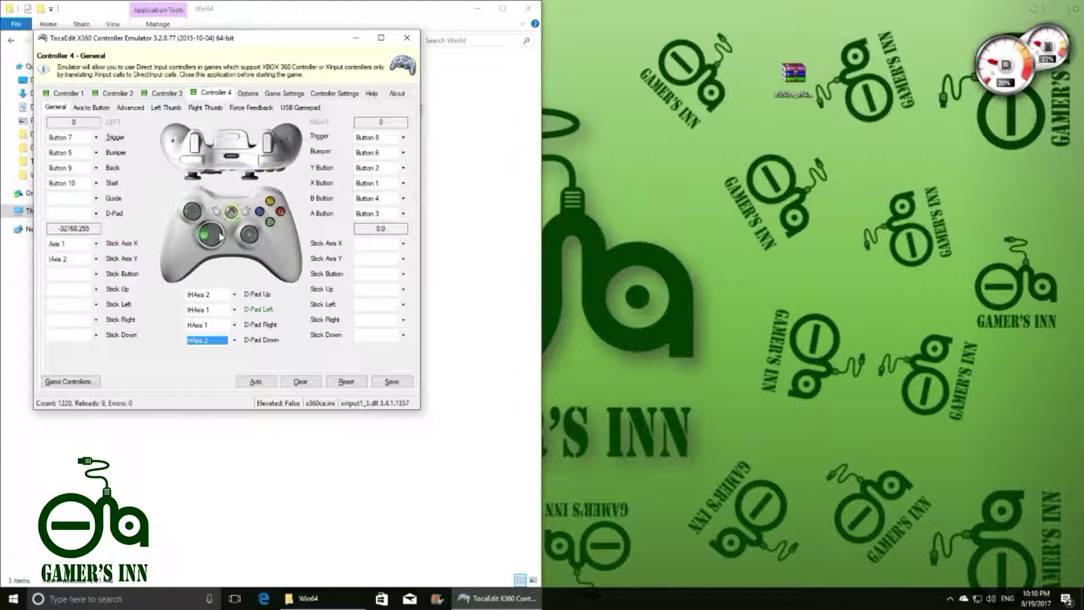
pyautogui.click(389, 386)
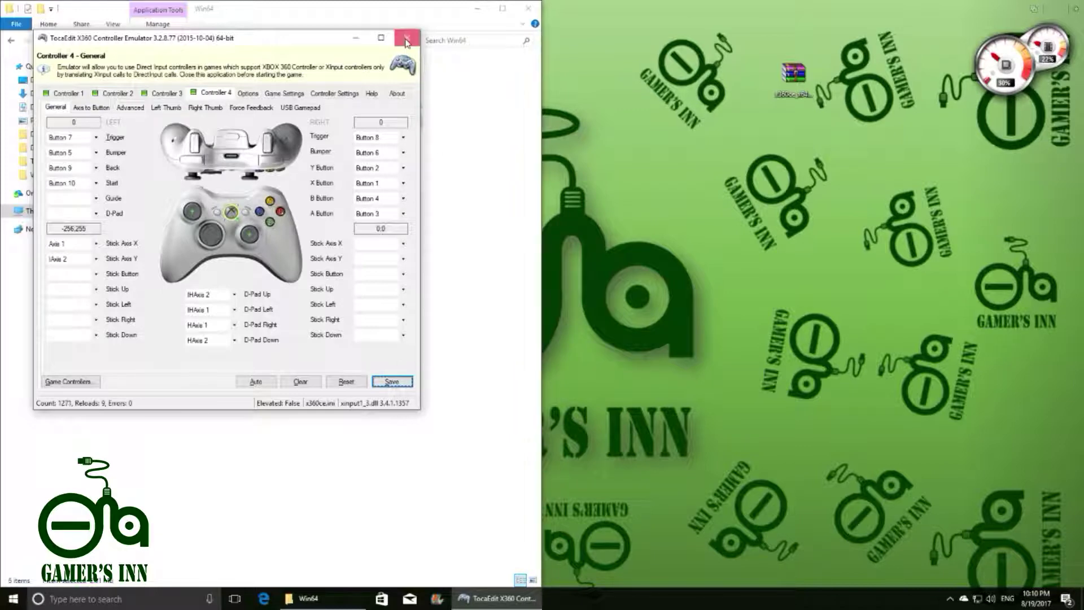
pyautogui.click(407, 40)
# Close the Win64 folder window and relaunch Tekken 7 to its main menu.
pyautogui.click(528, 8)
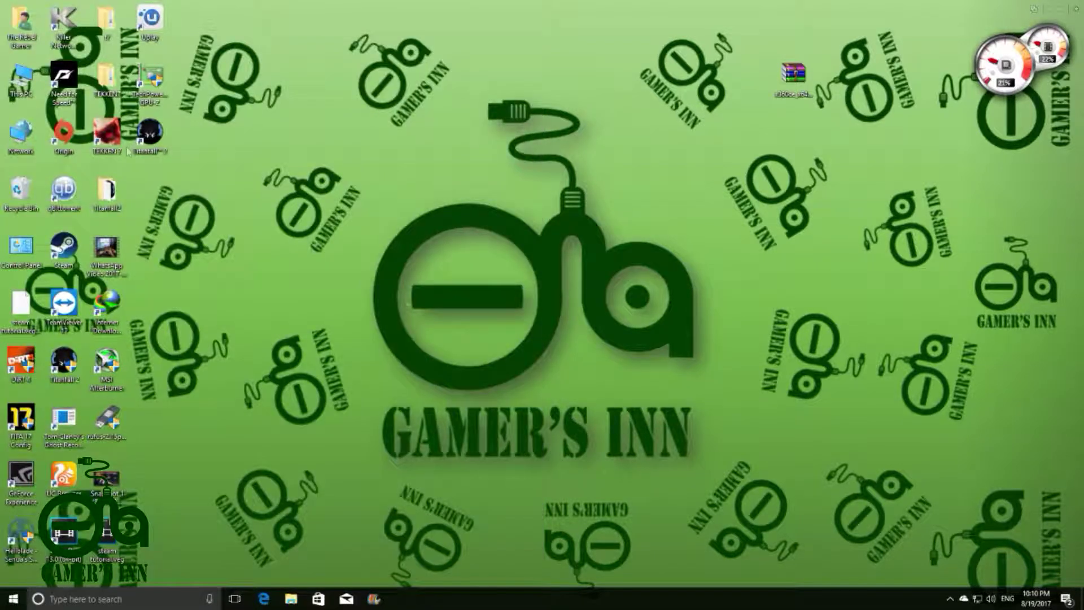
pyautogui.doubleClick(111, 131)
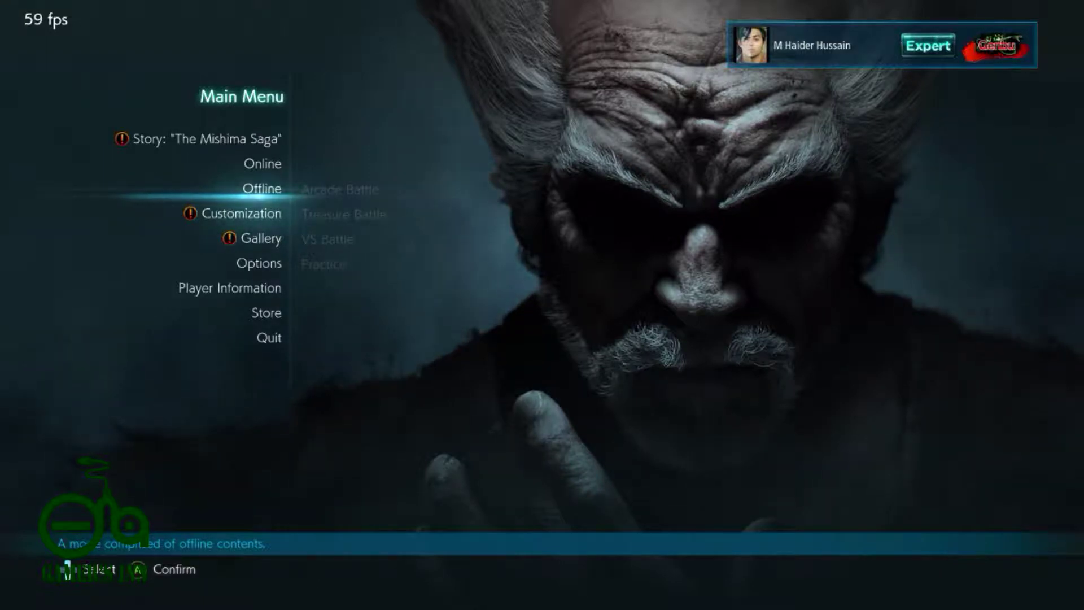
pyautogui.press('Down')
# Confirm the pad appears as XInput Controller under Options > Button Mapping > Controller Settings, then back out.
pyautogui.press('Up')
pyautogui.press('Down')
pyautogui.press('Down')
pyautogui.press('Down')
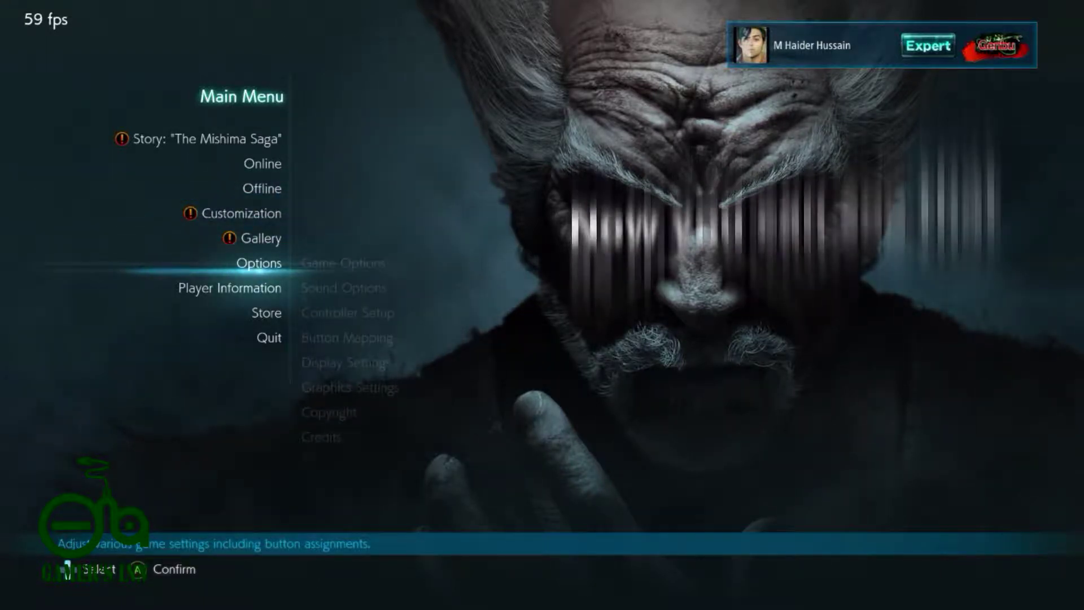
pyautogui.press('Return')
pyautogui.press('Down')
pyautogui.press('Down')
pyautogui.press('Down')
pyautogui.press('Up')
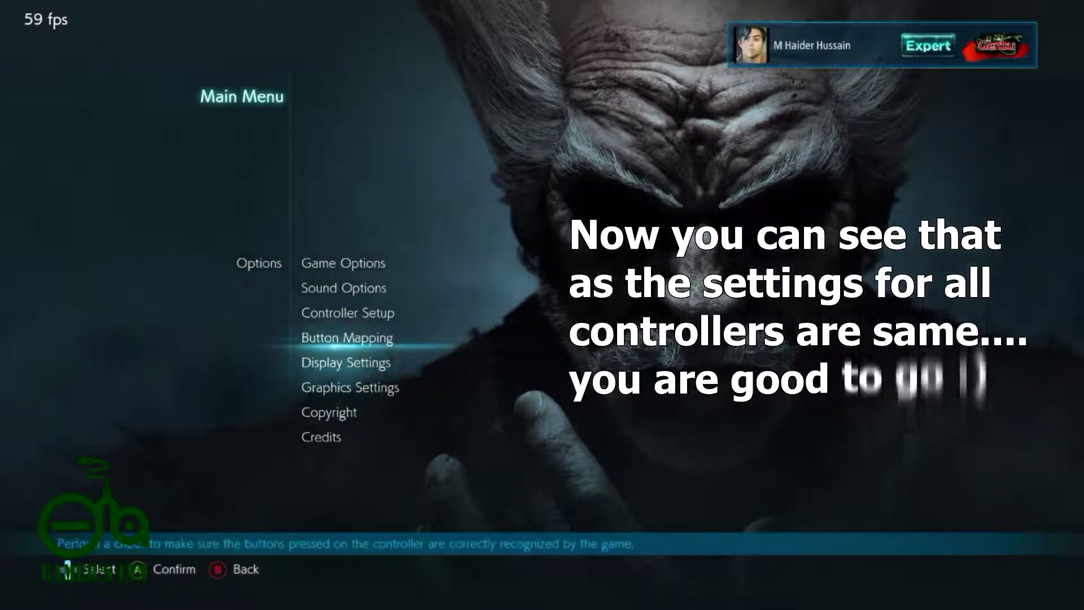
pyautogui.press('Return')
pyautogui.press('Return')
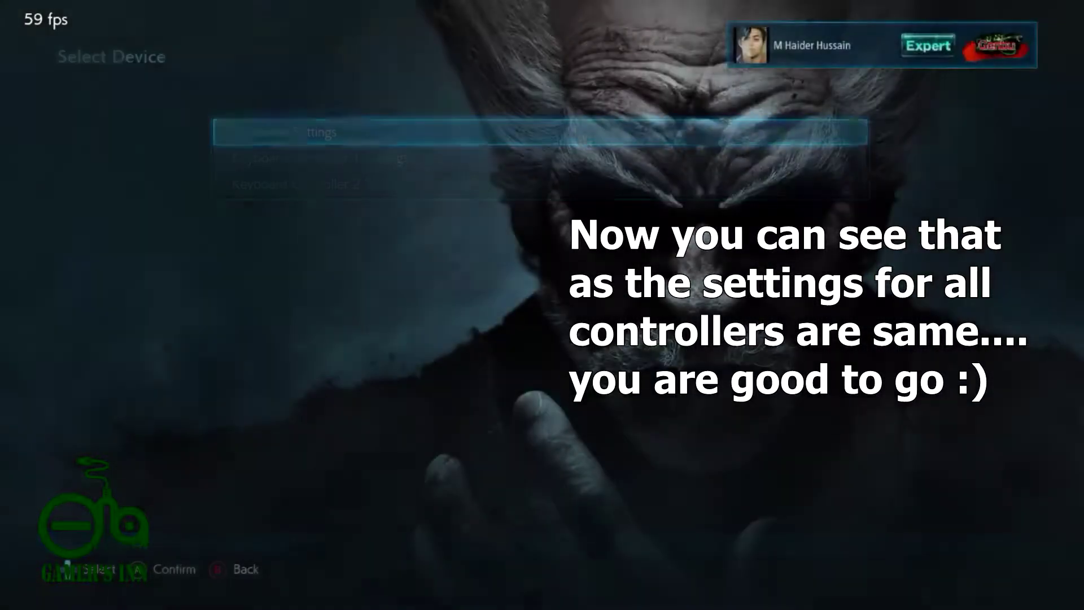
pyautogui.press('Return')
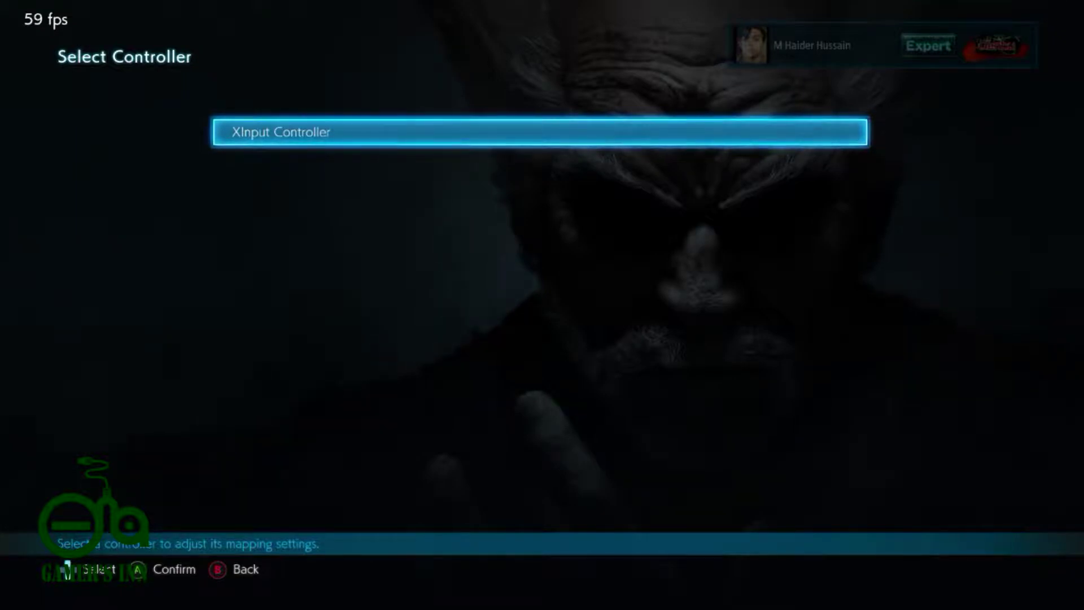
pyautogui.press('Escape')
pyautogui.press('Escape')
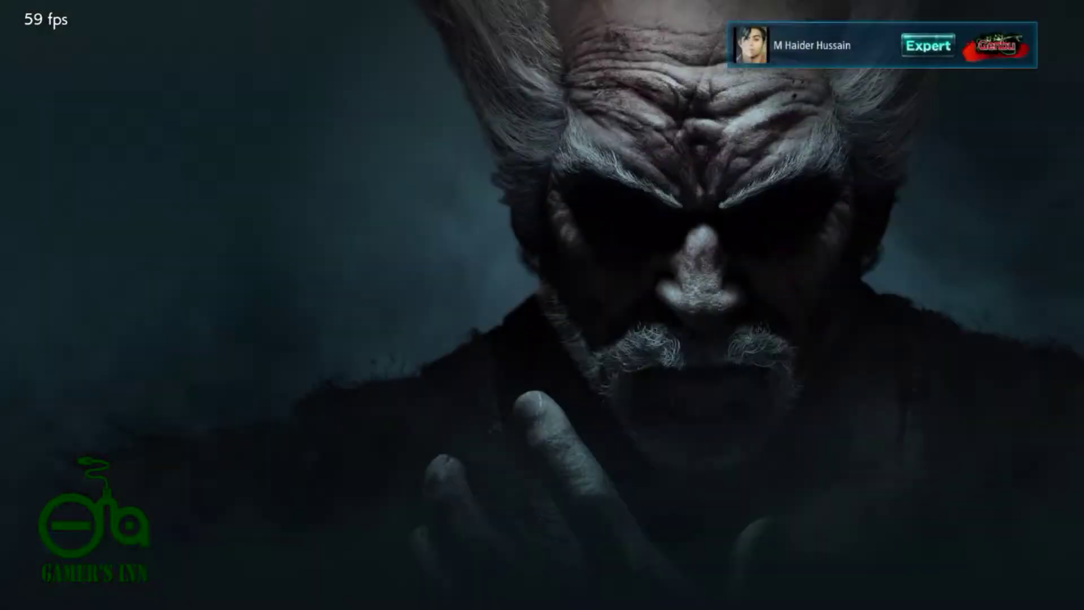
pyautogui.press('Escape')
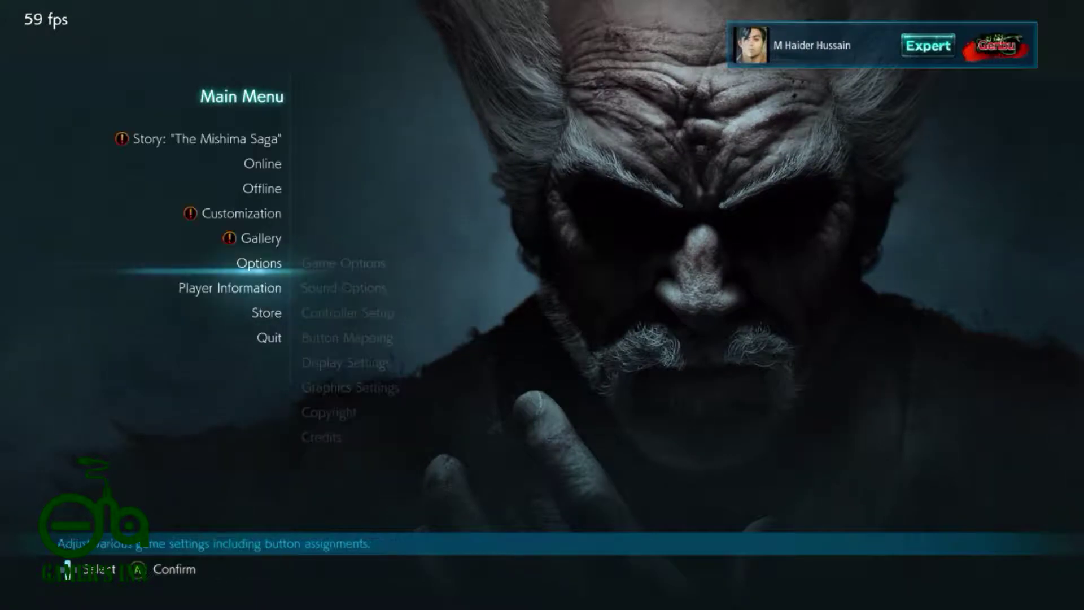
# Start an Offline VS Battle and reach the character selection roster.
pyautogui.press('Up')
pyautogui.press('Up')
pyautogui.press('Up')
pyautogui.press('Return')
pyautogui.press('Down')
pyautogui.press('Down')
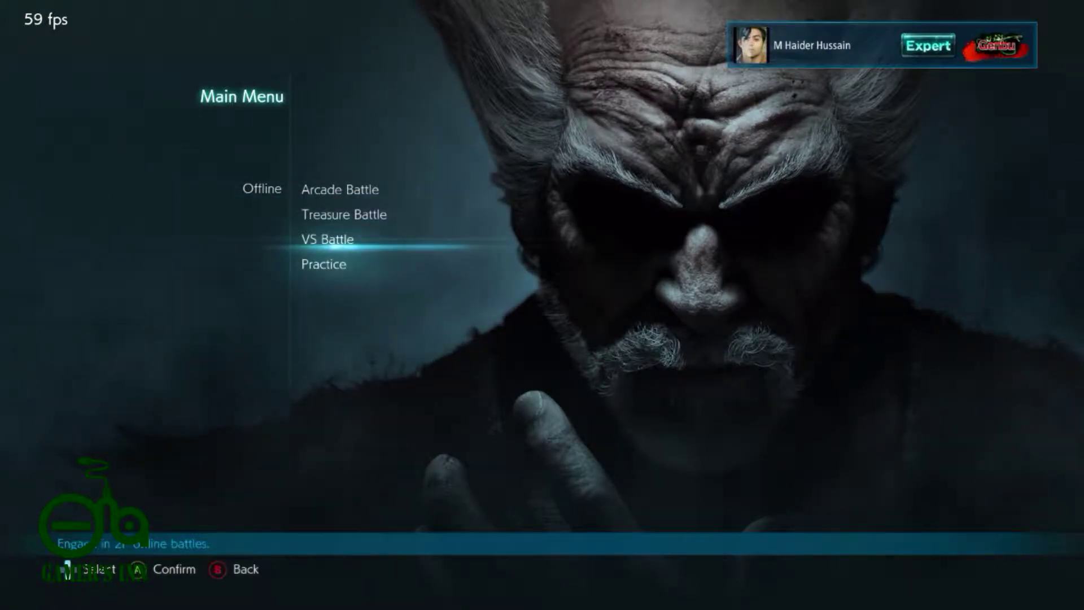
pyautogui.press('Return')
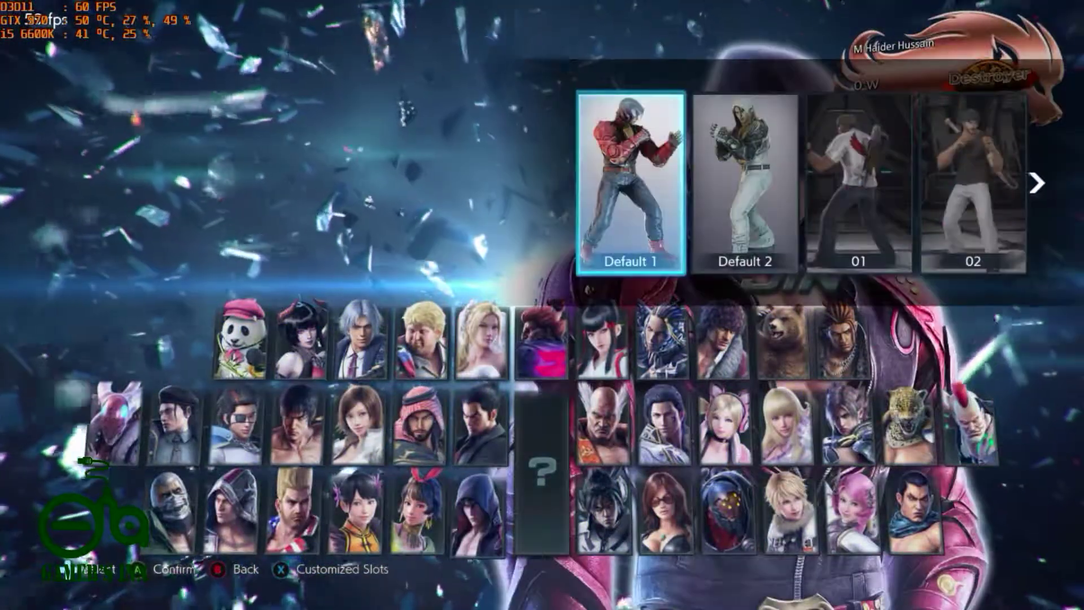
# Select Jin with costume slot 01 and start the fight on the random stage.
pyautogui.press('Right')
pyautogui.press('Right')
pyautogui.press('Right')
pyautogui.press('Left')
pyautogui.press('Right')
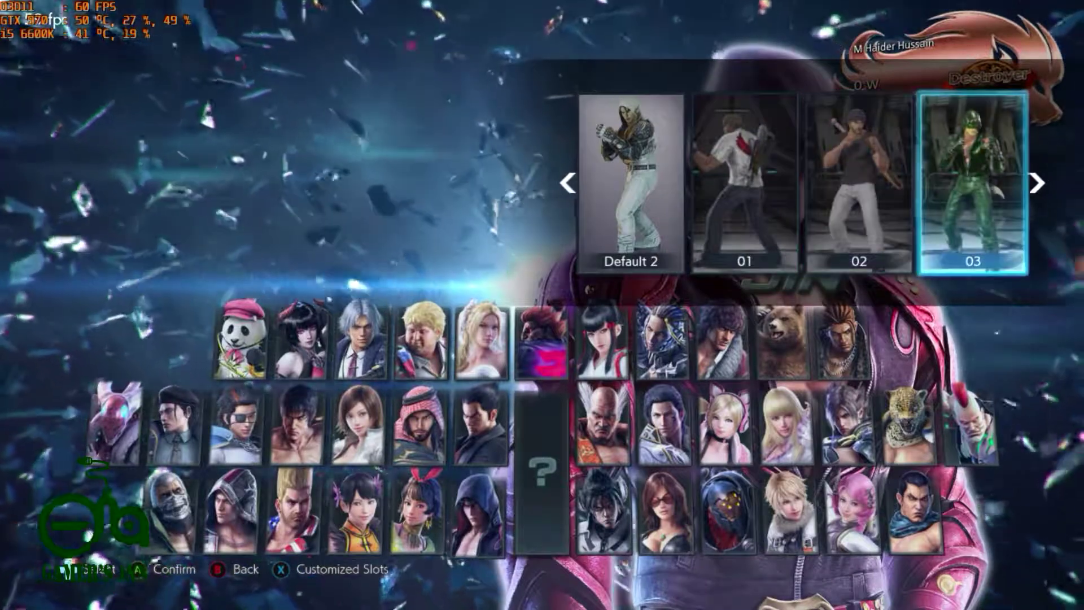
pyautogui.press('Right')
pyautogui.press('Left')
pyautogui.press('Left')
pyautogui.press('Left')
pyautogui.press('Return')
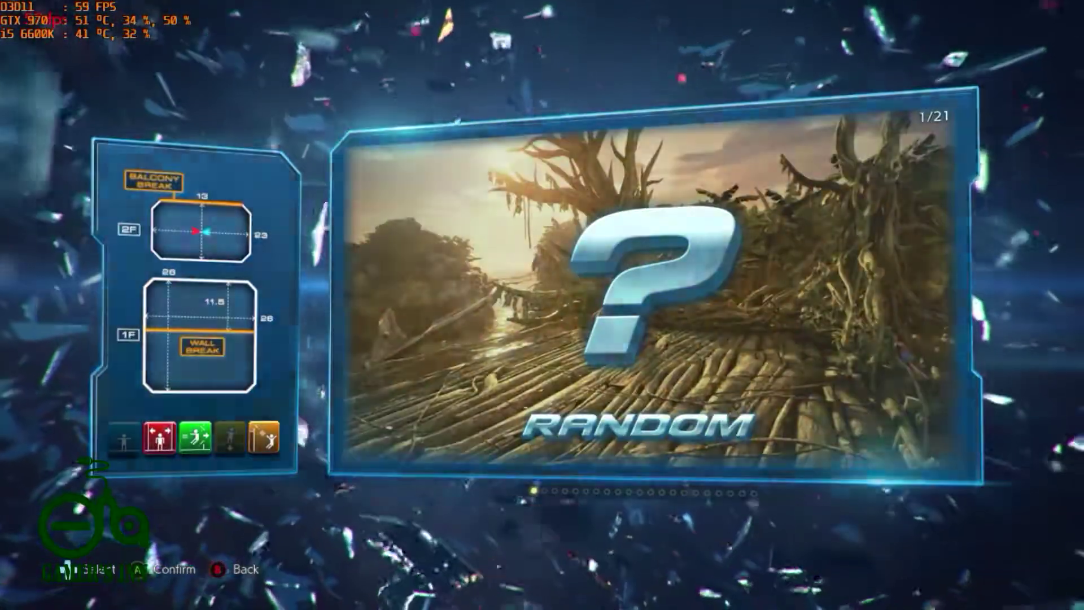
pyautogui.press('Return')
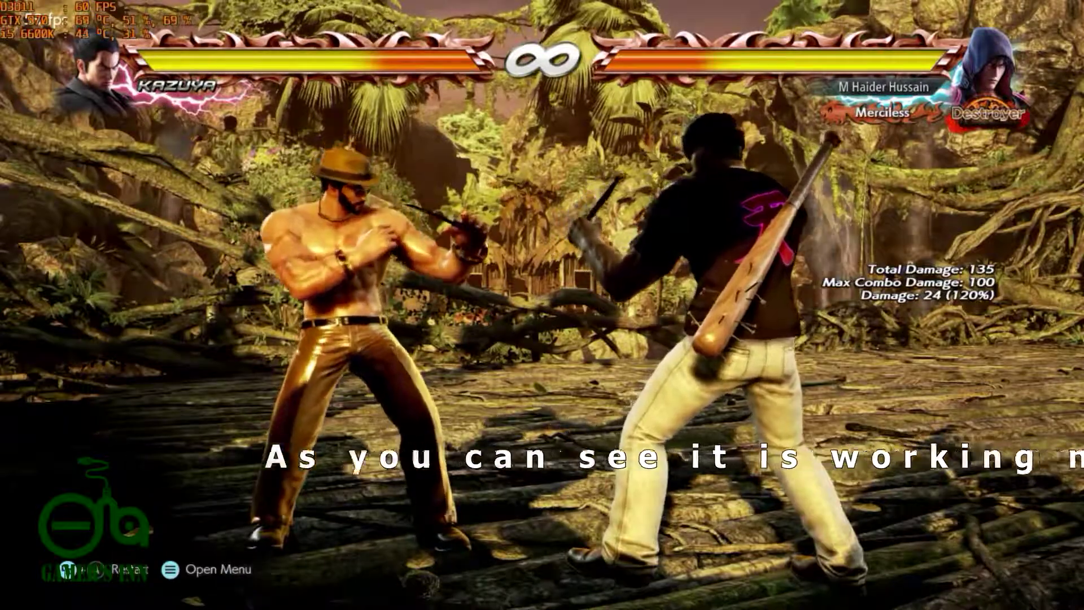
# Pause the fight, return to the main menu, and quit Tekken 7.
pyautogui.press('Escape')
pyautogui.press('Up')
pyautogui.press('Return')
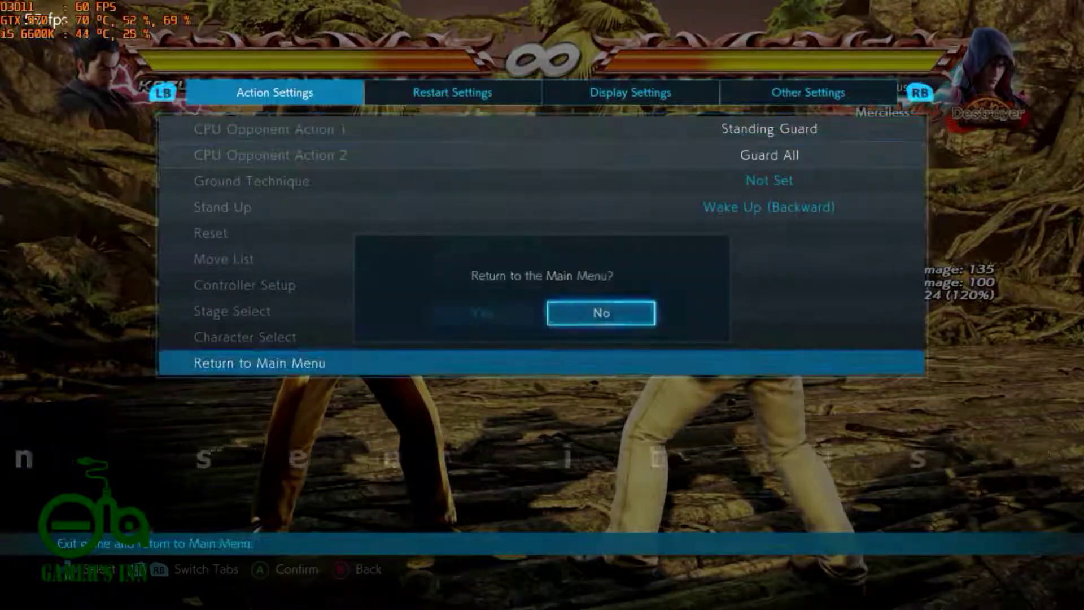
pyautogui.press('Left')
pyautogui.press('Return')
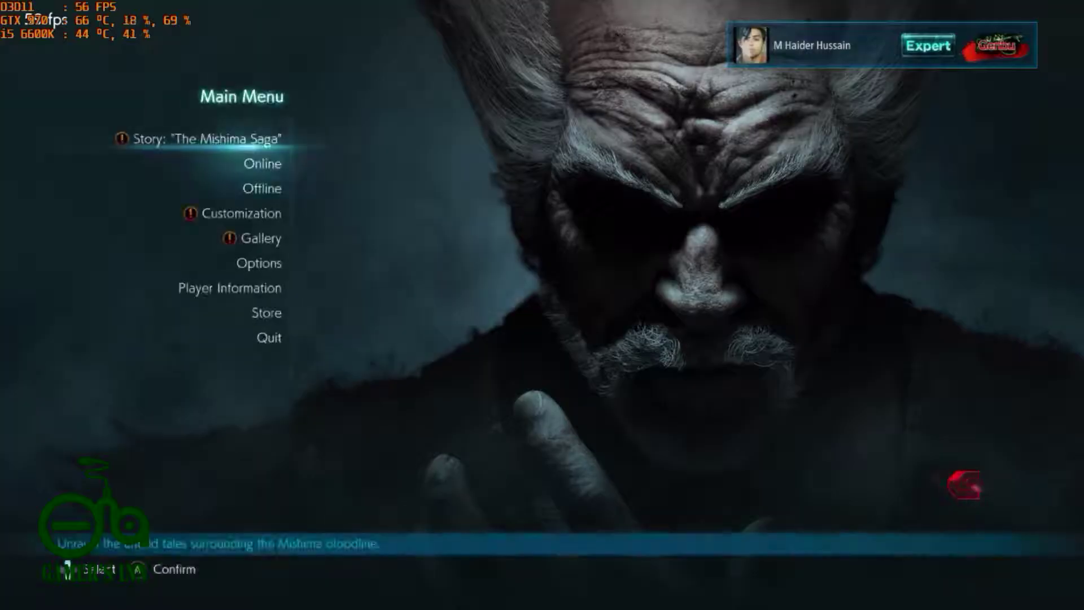
pyautogui.press('Up')
pyautogui.press('Return')
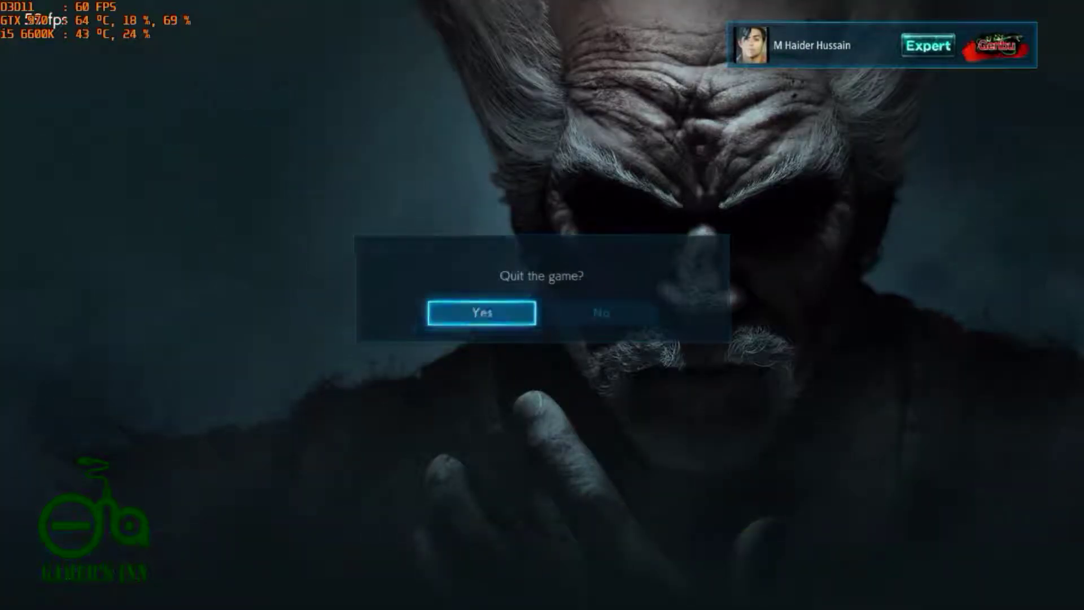
pyautogui.press('Return')
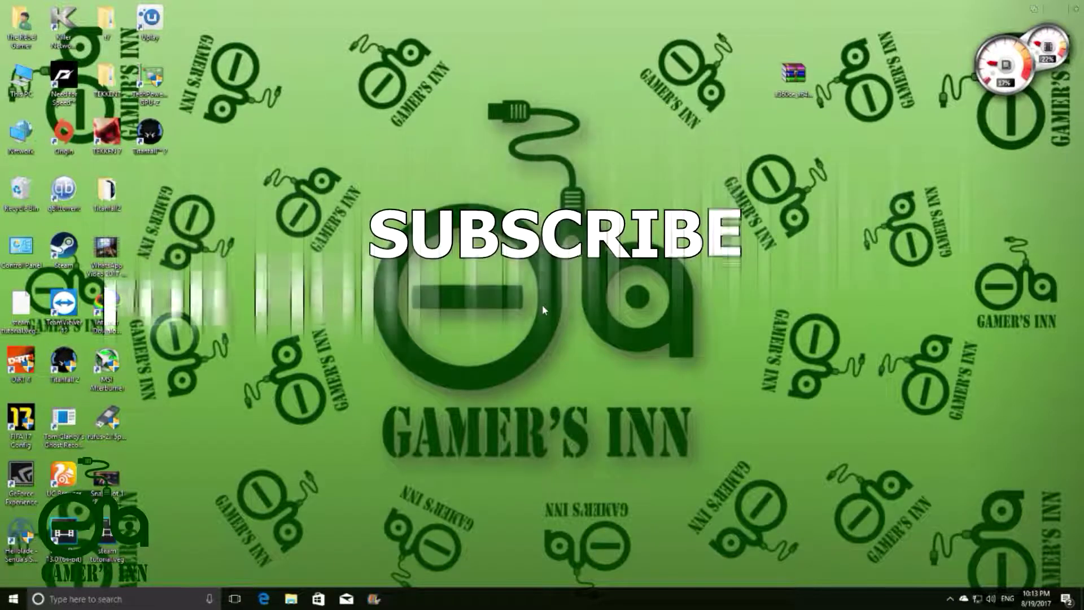
pyautogui.rightClick(518, 176)
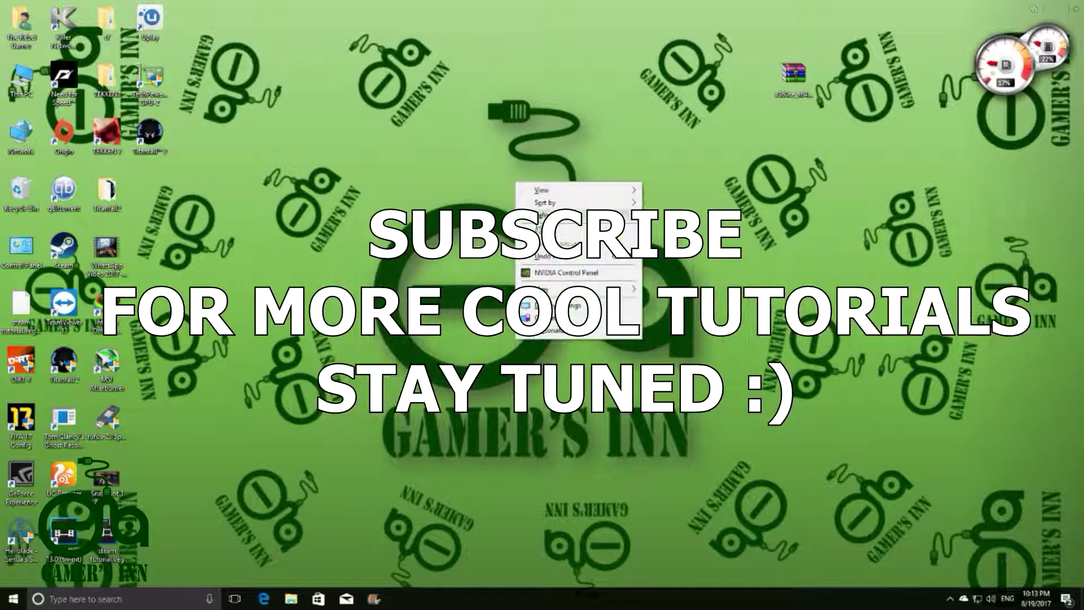
pyautogui.click(538, 224)
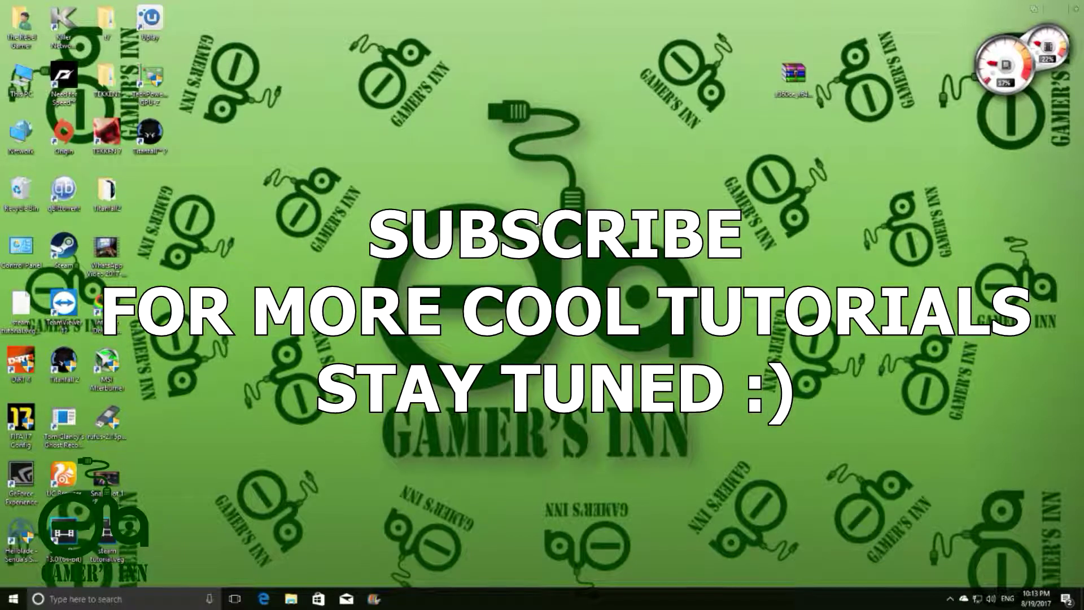